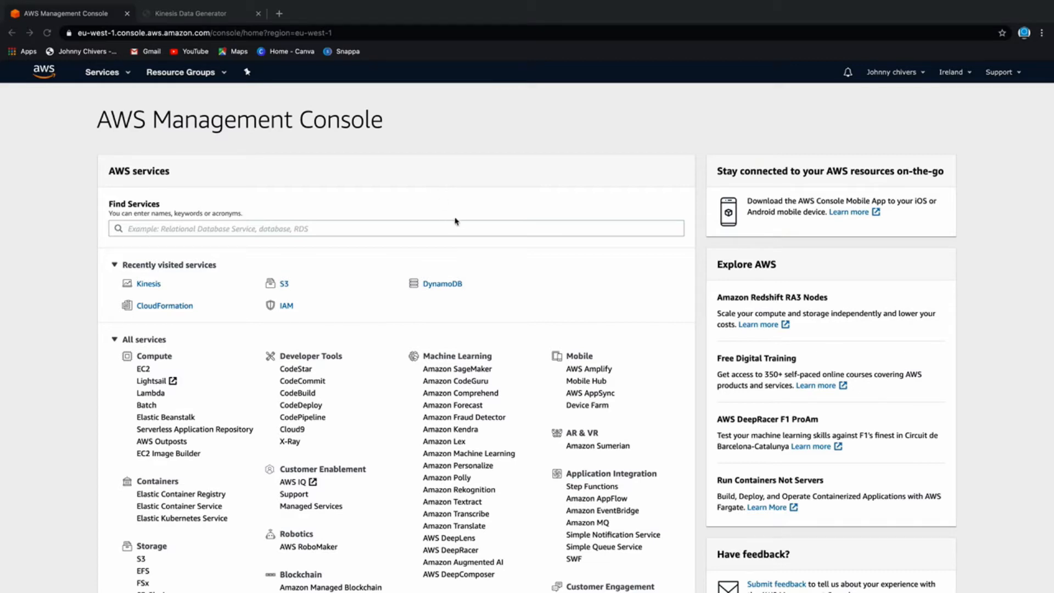
Find the Kinesis service among the AWS services and open its dashboard
left_click(437, 226)
type("kinesi")
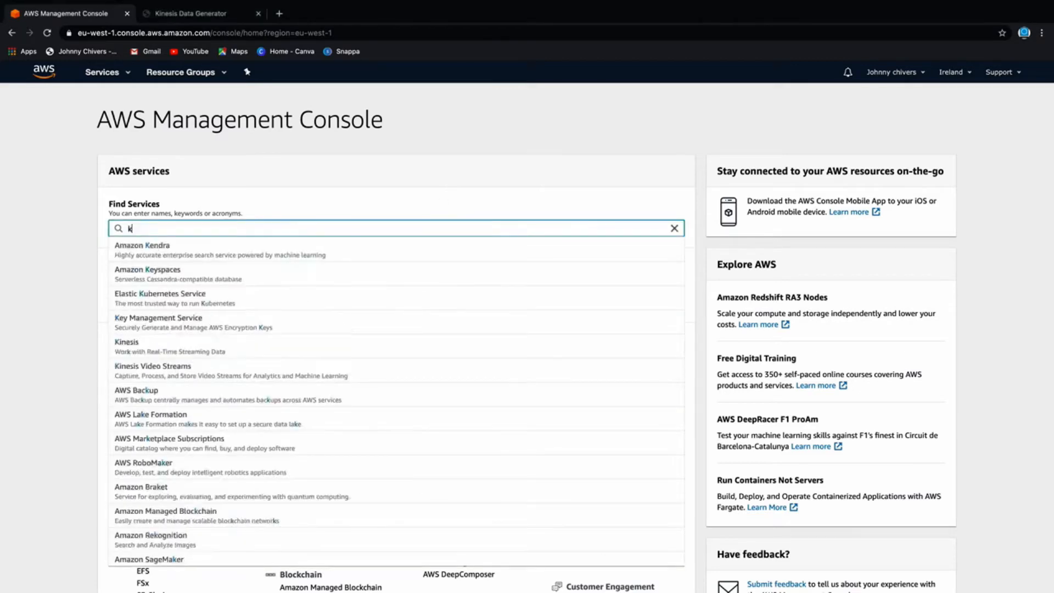
key("Down")
key("Return")
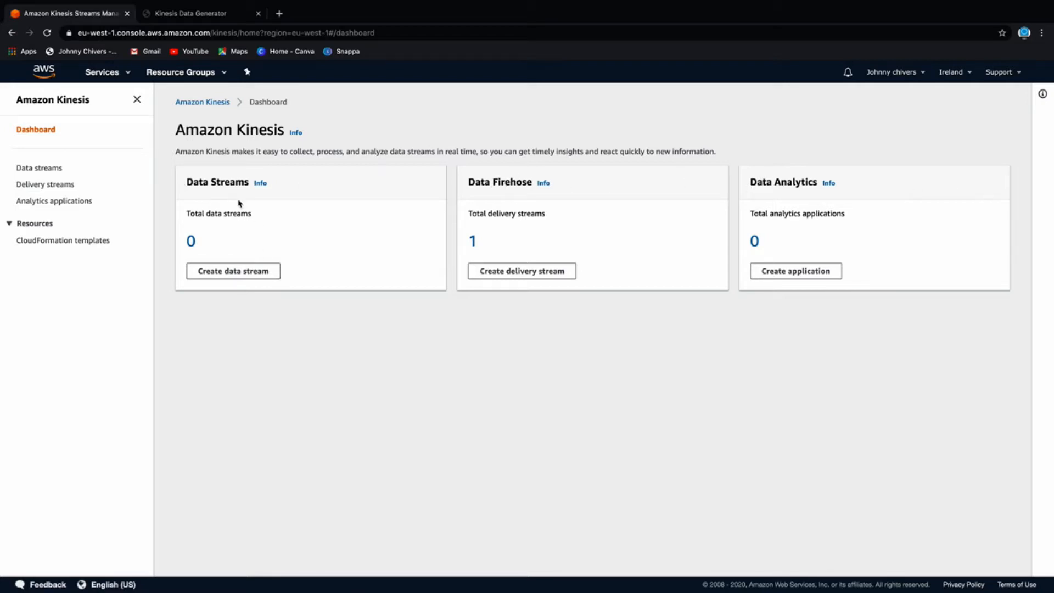
Create a Kinesis data stream named test-stream-1 with 1 open shard
left_click(246, 272)
left_click(151, 211)
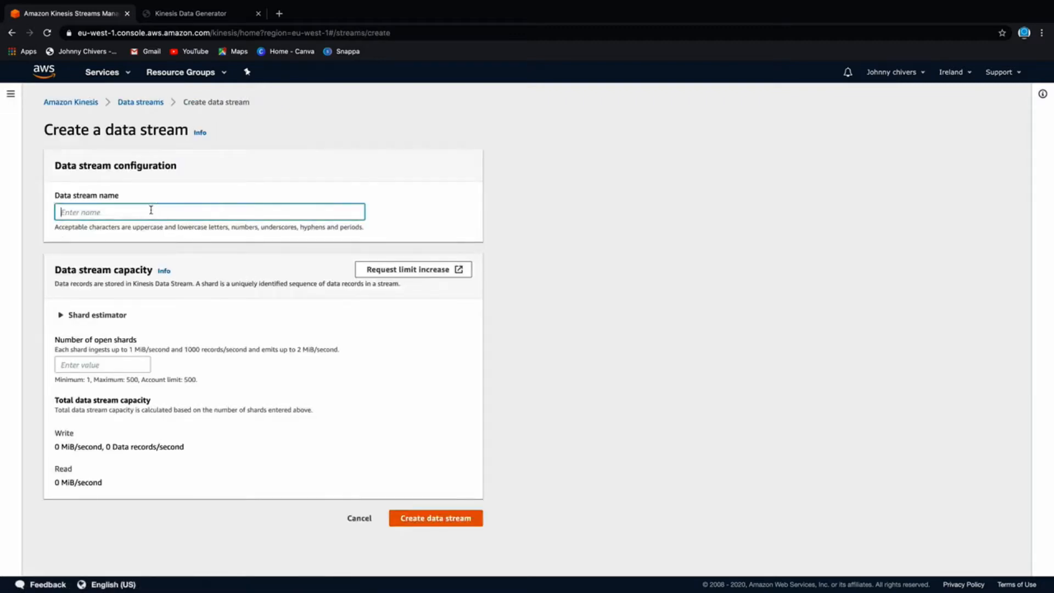
type("test-stream-1")
left_click(125, 362)
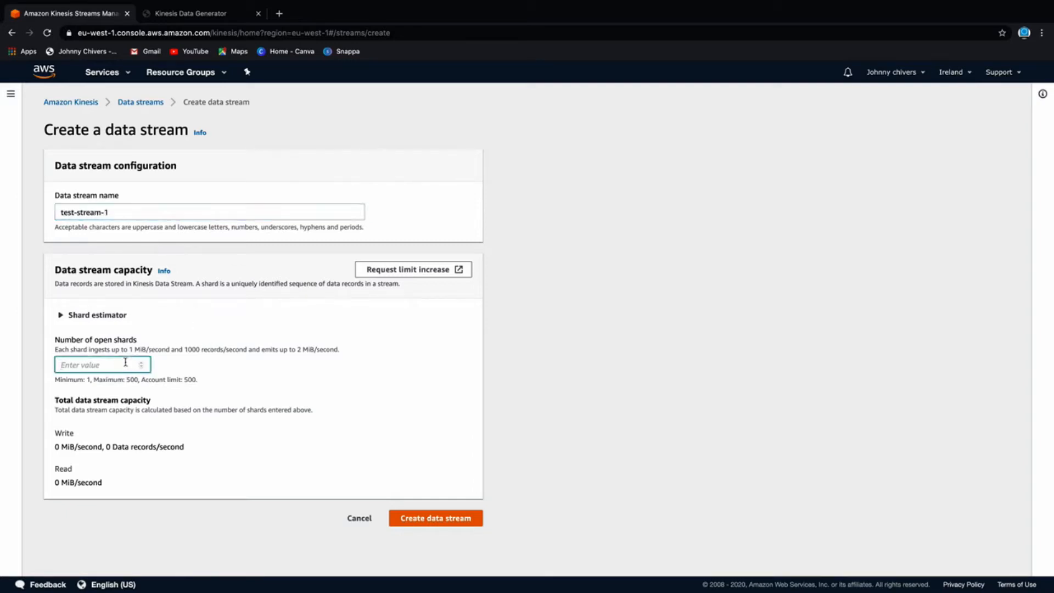
type("1")
left_click(212, 366)
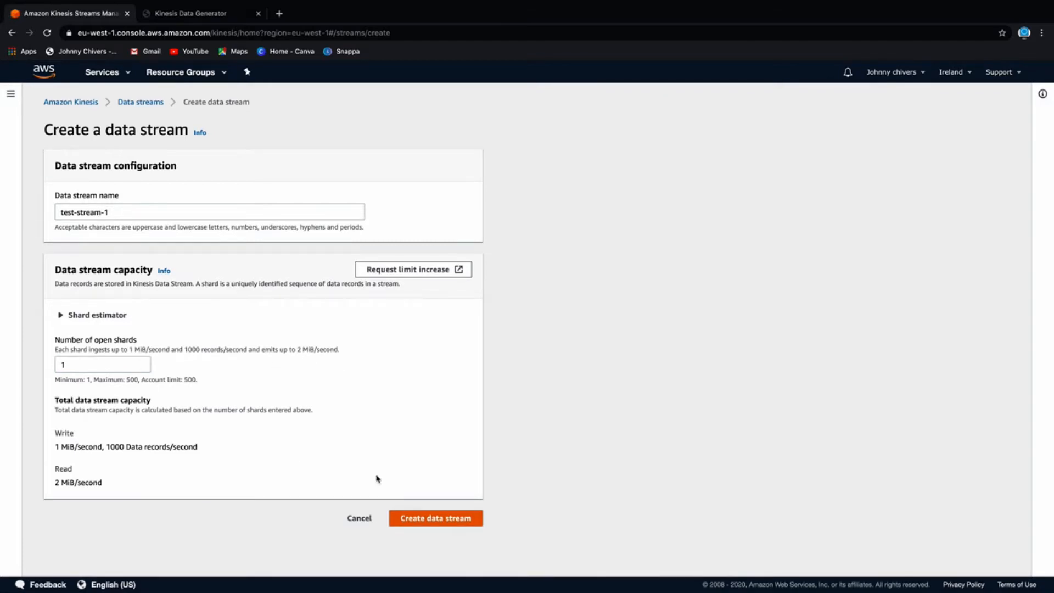
left_click(455, 520)
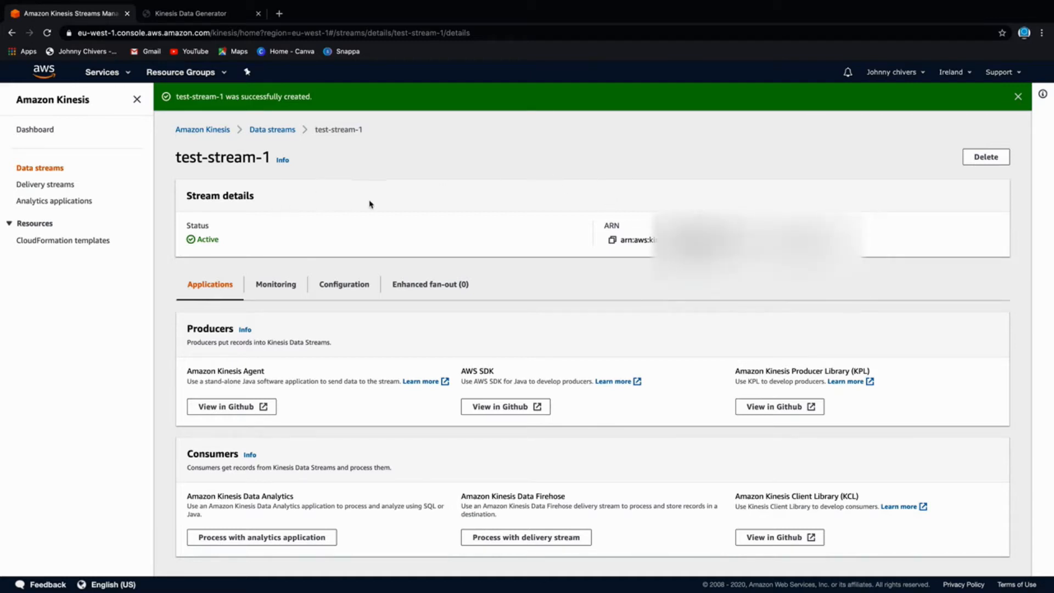
Look through the monitoring metrics, configuration and enhanced fan-out details of test-stream-1, then return to its applications overview
scroll(402, 205, "down", 1)
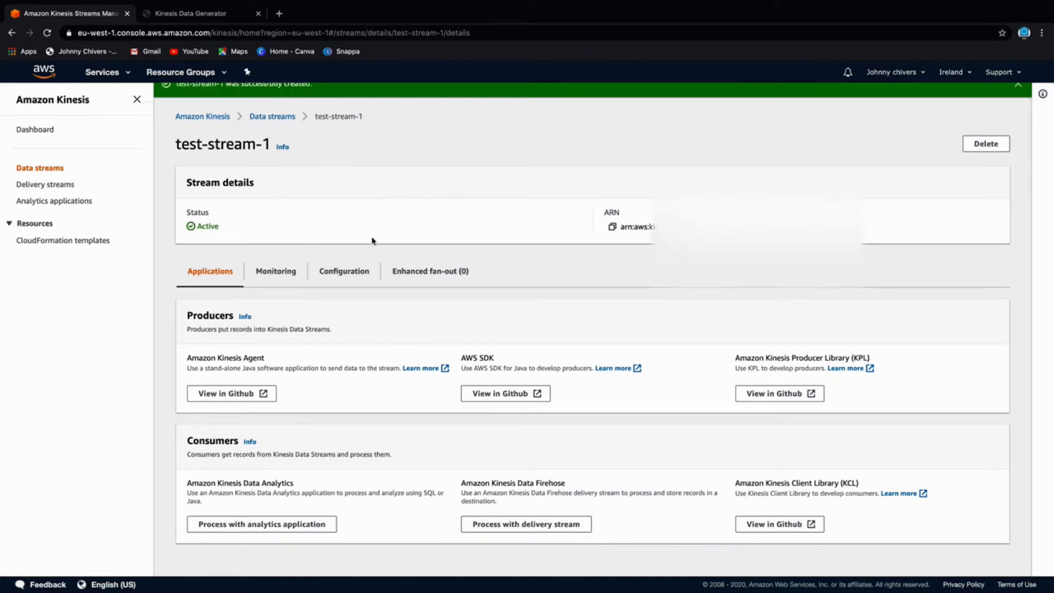
left_click(277, 272)
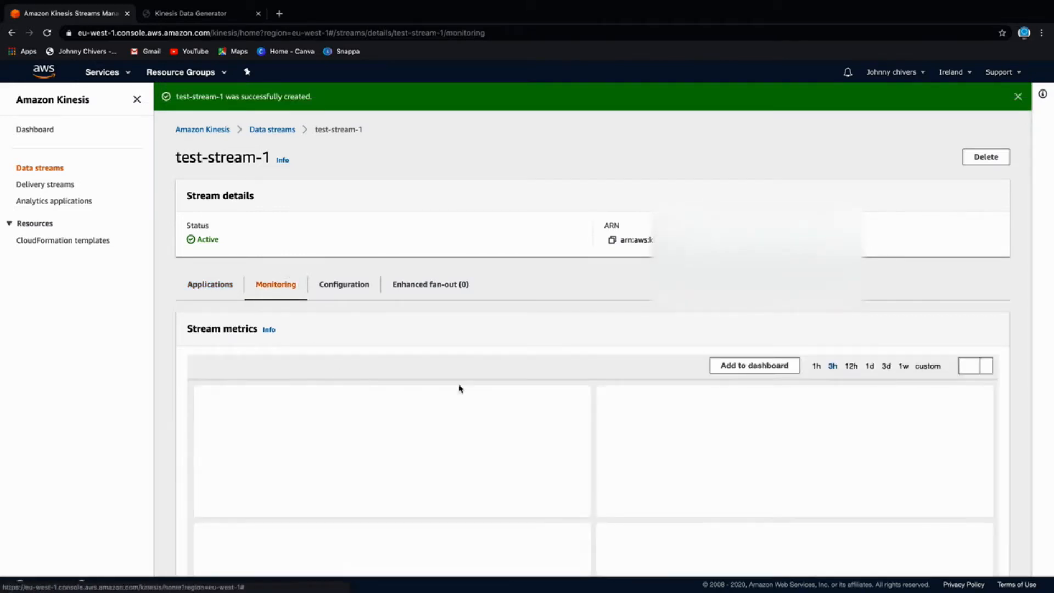
scroll(470, 390, "down", 3)
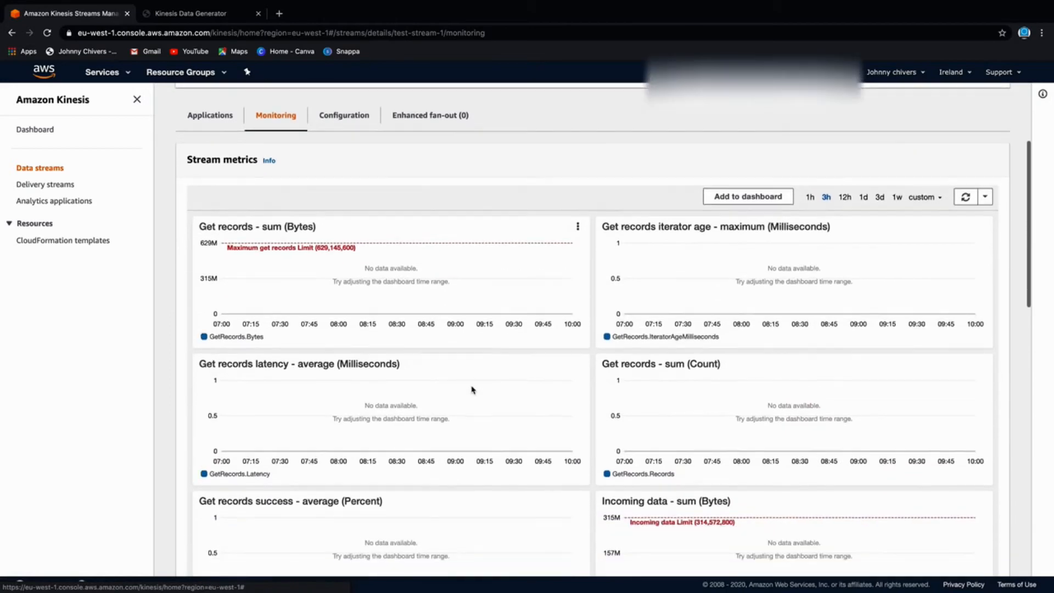
scroll(471, 390, "up", 3)
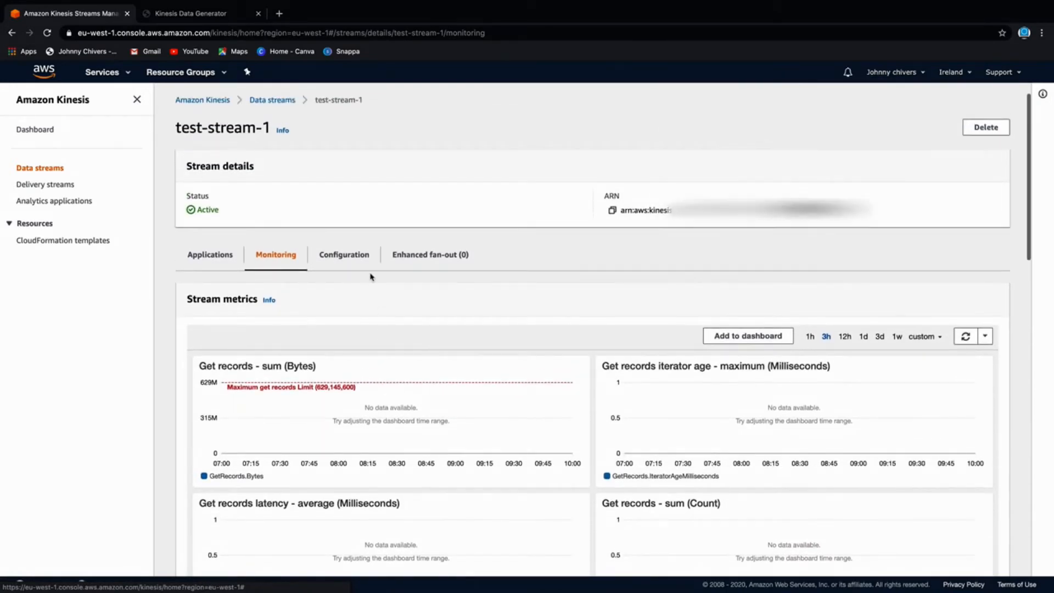
left_click(353, 250)
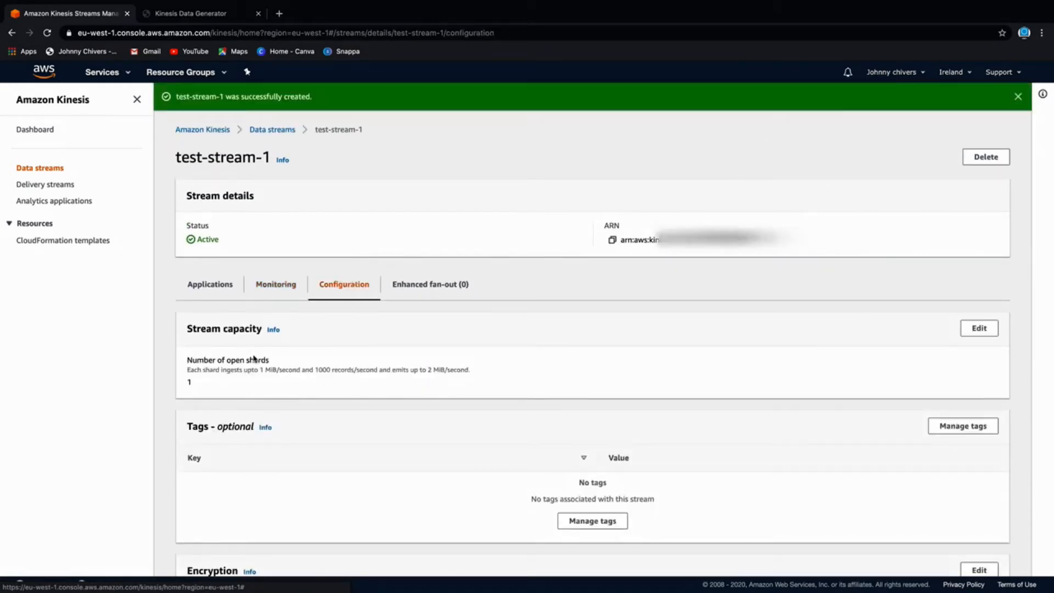
left_click(437, 285)
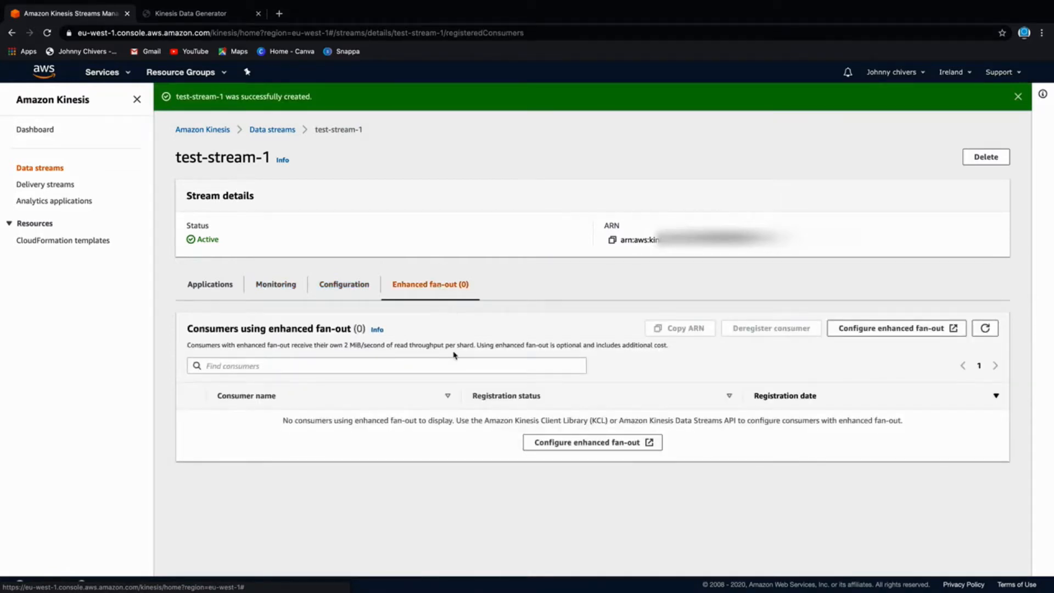
left_click_drag(220, 345, 464, 345)
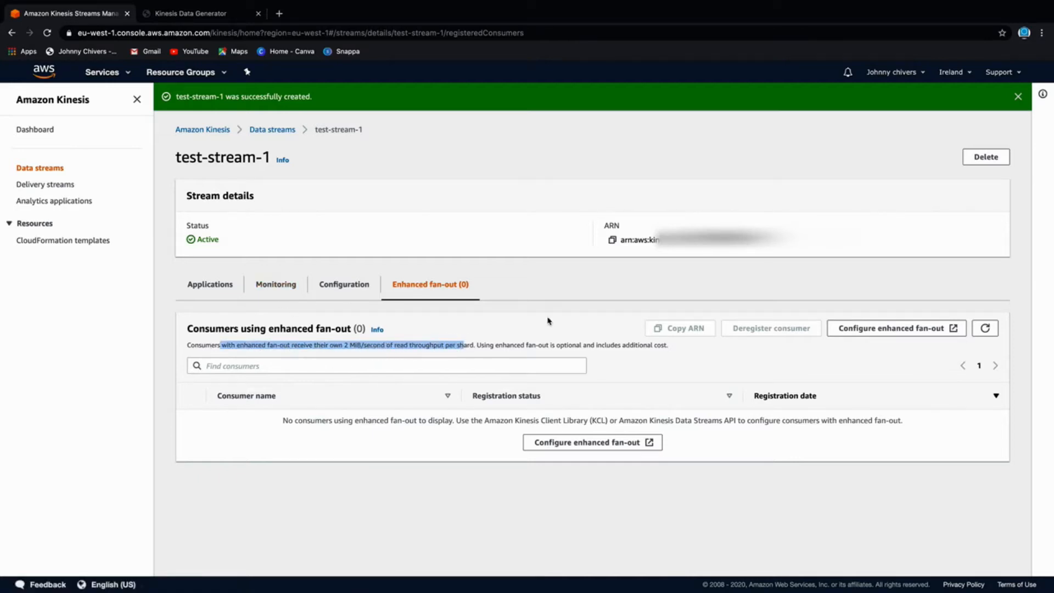
left_click(213, 290)
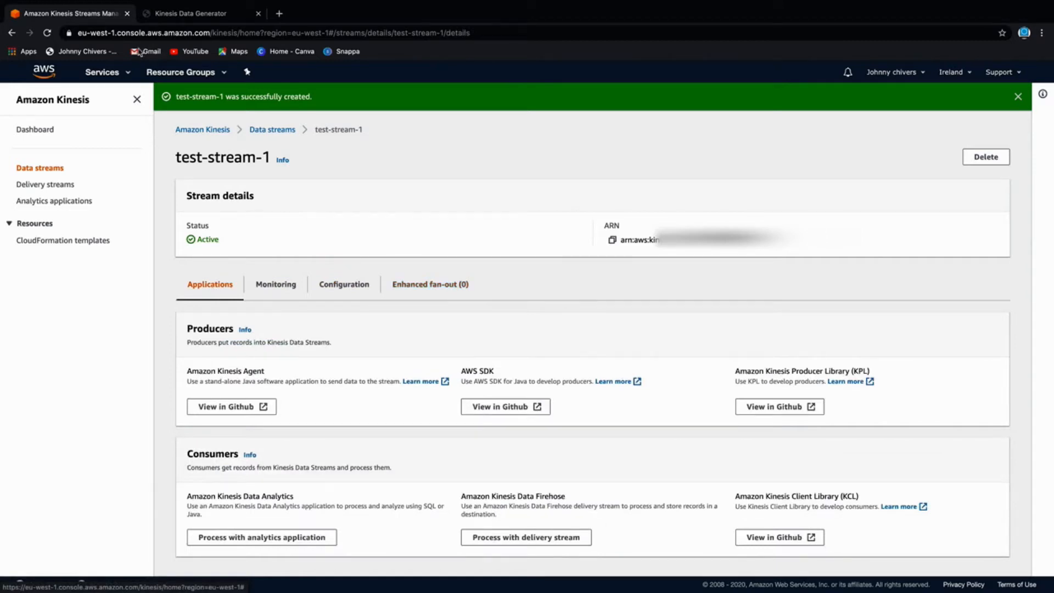
Switch to the Amazon Kinesis Data Generator page and launch the CloudFormation creation of a Cognito user from its help
left_click(199, 14)
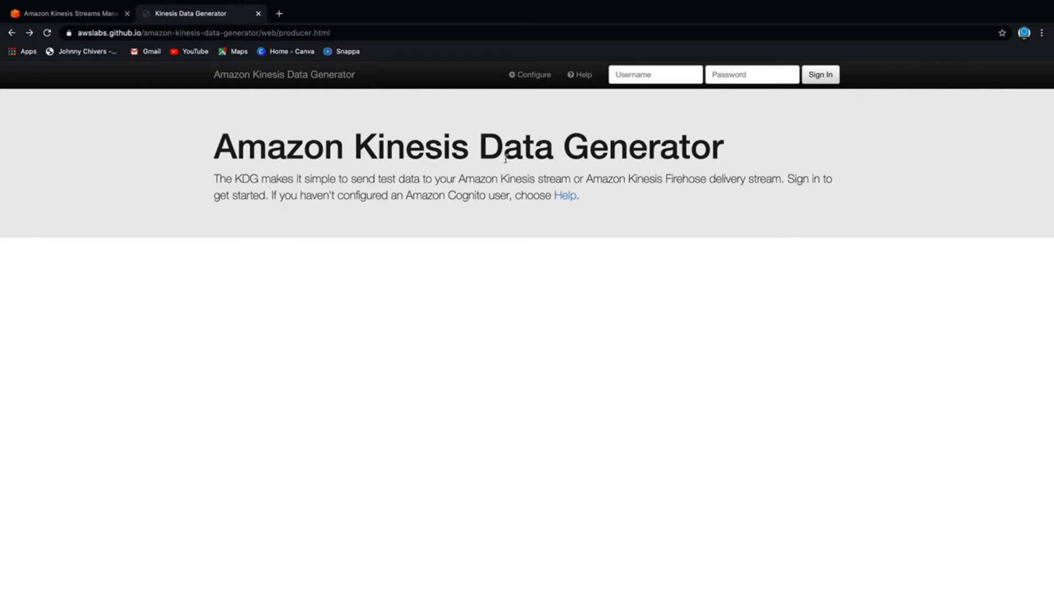
left_click(567, 198)
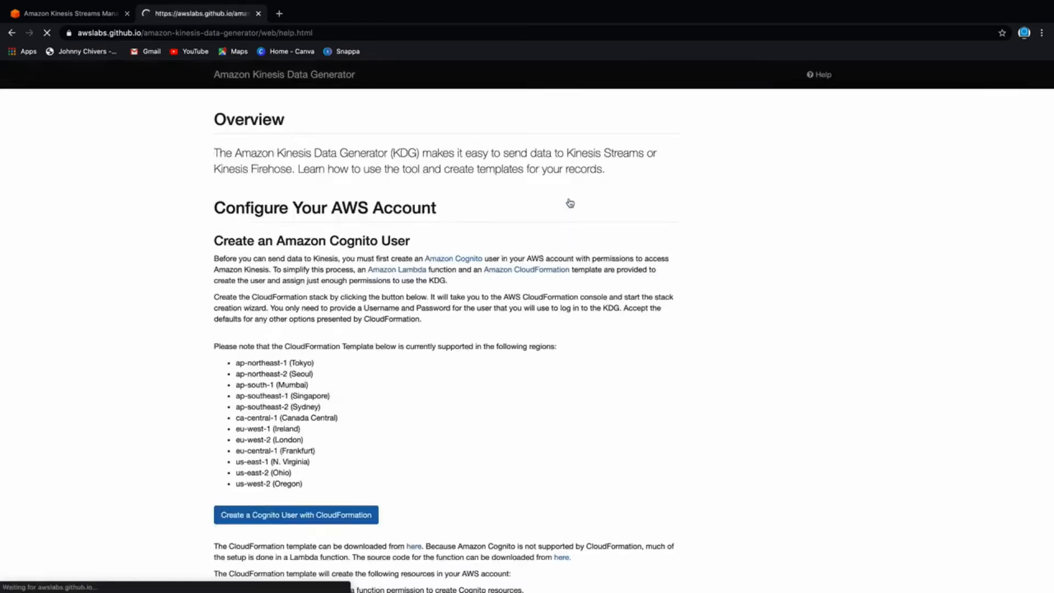
scroll(569, 200, "down", 1)
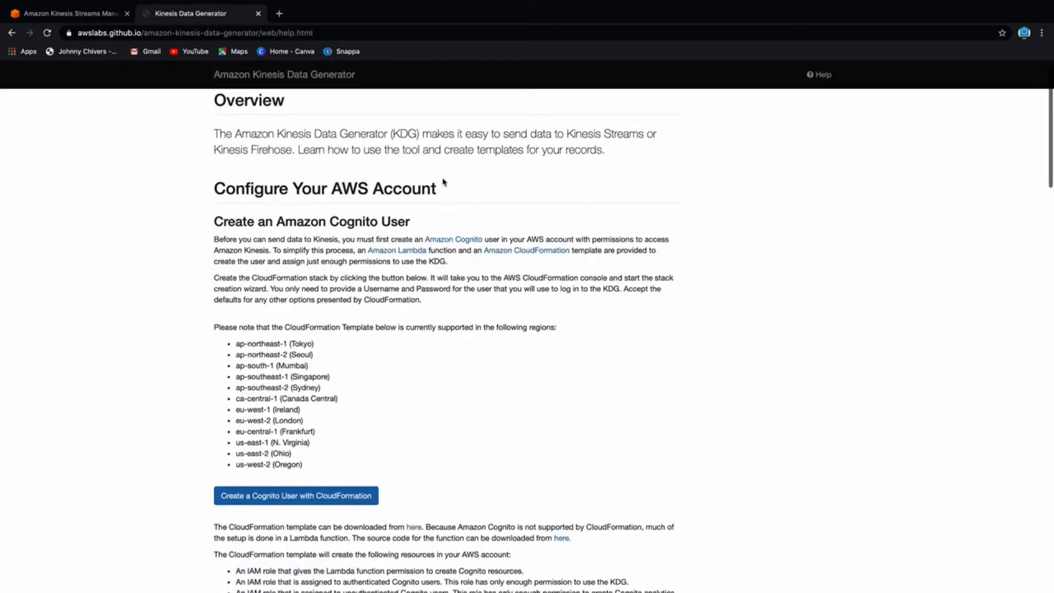
scroll(357, 466, "down", 3)
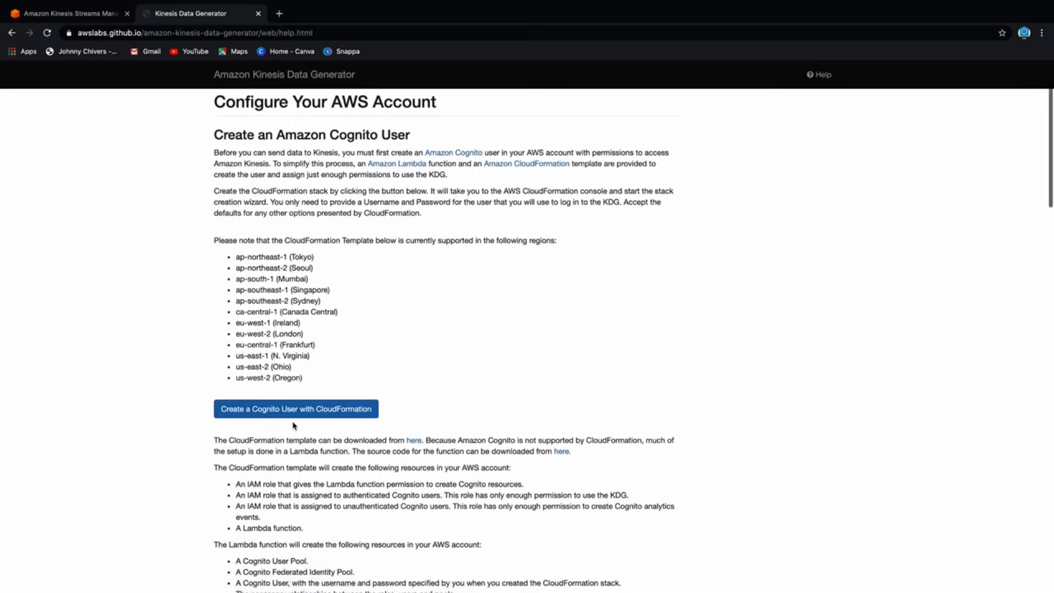
left_click(335, 411)
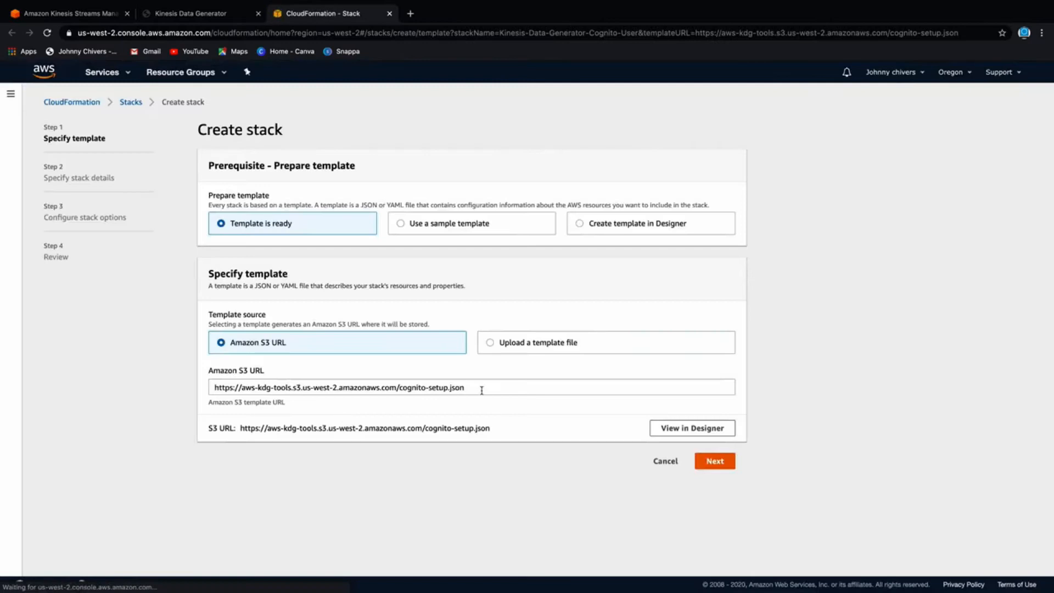
Change the region to Europe (Ireland) and accept the prefilled cognito-setup.json template for the stack
left_click_drag(481, 391, 181, 388)
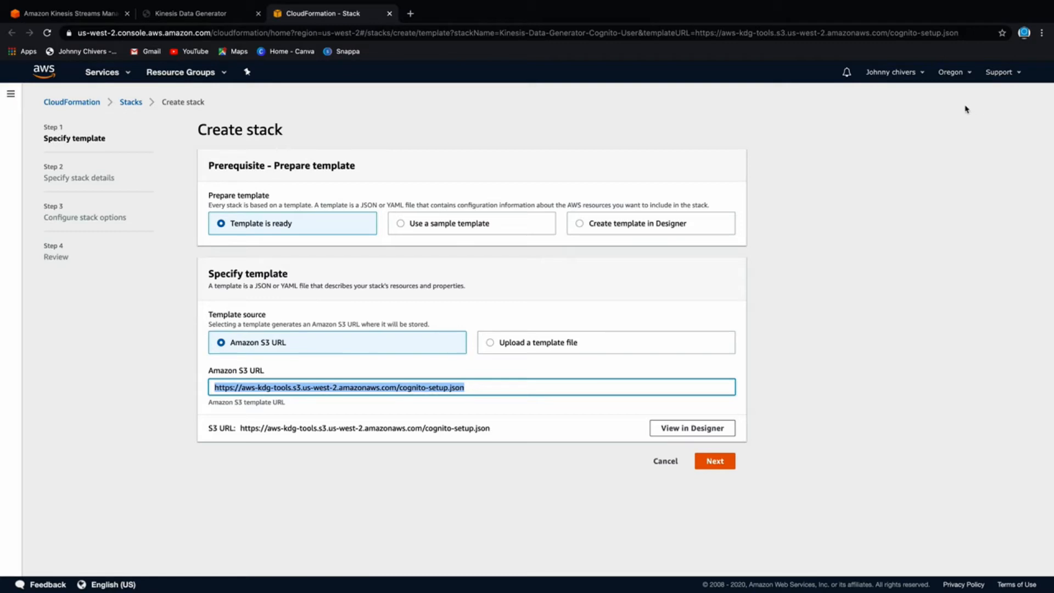
left_click(951, 72)
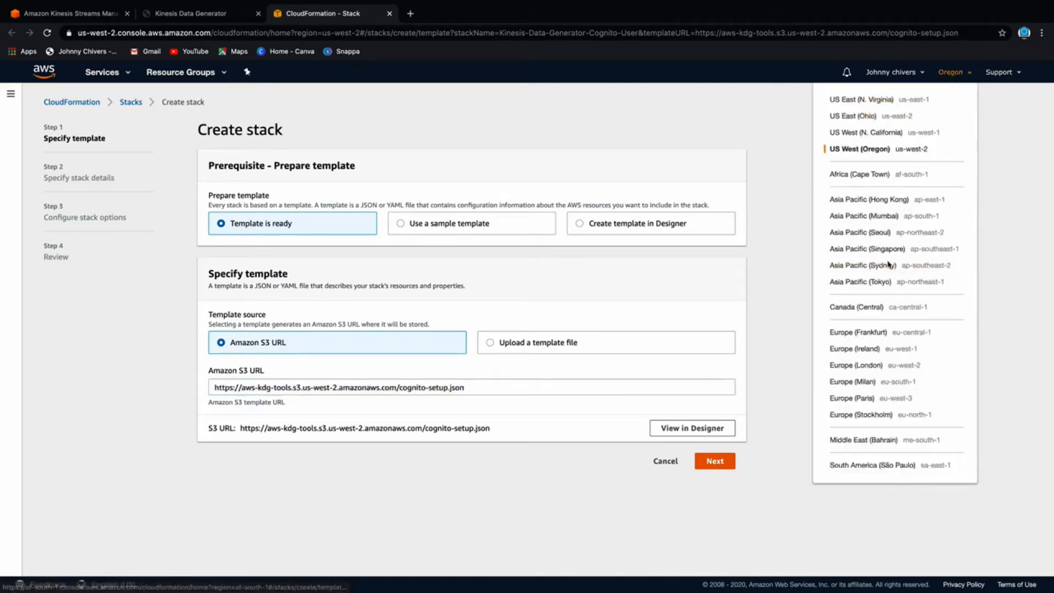
left_click(887, 349)
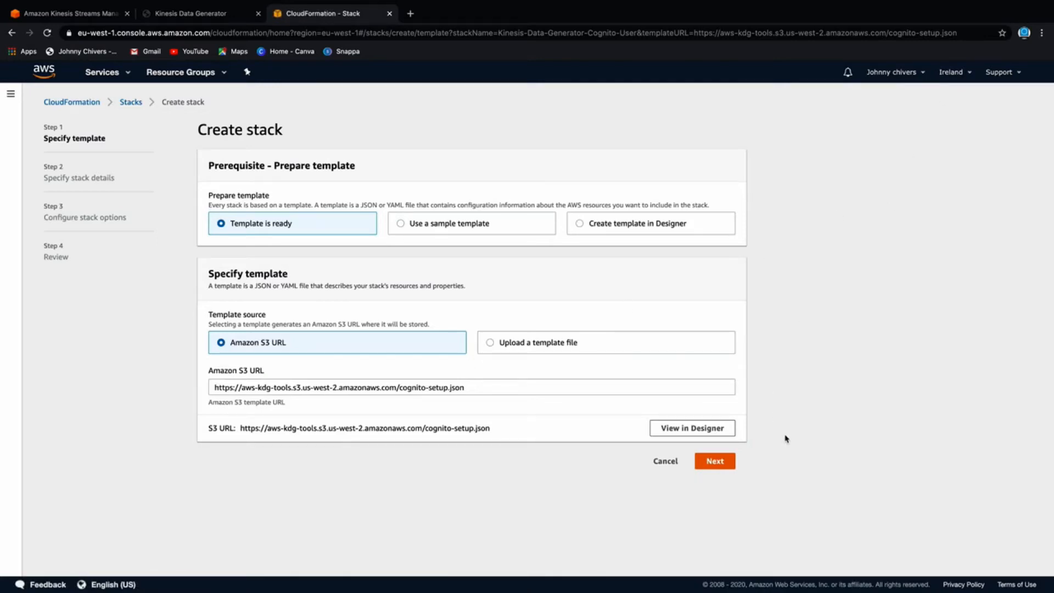
left_click(731, 460)
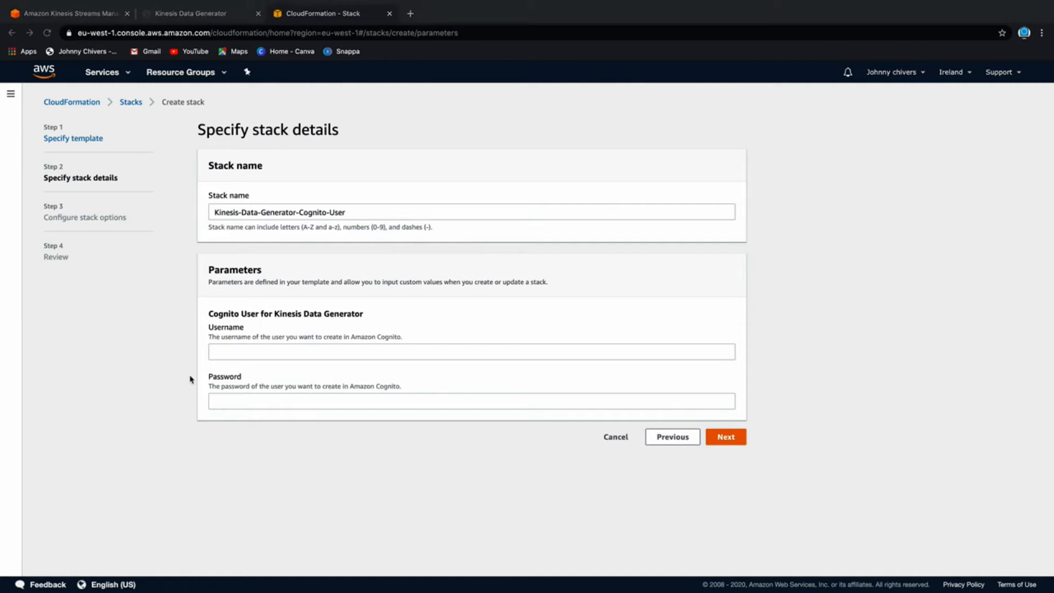
Enter test-user as the Cognito username, fill in the user's password, and continue to the stack options
left_click(230, 350)
type("test-user")
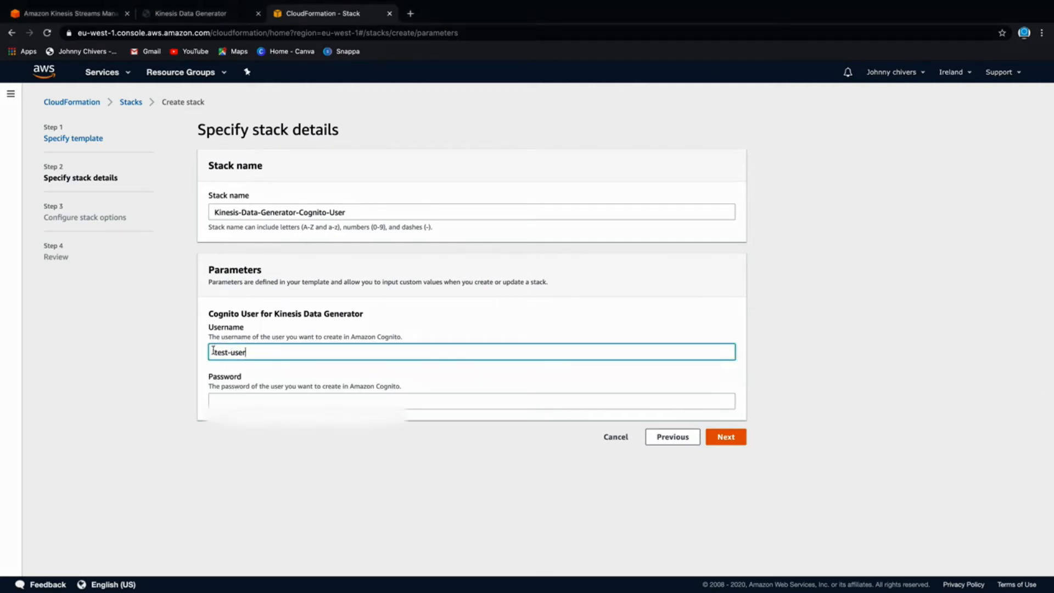
left_click(213, 352)
left_click(260, 397)
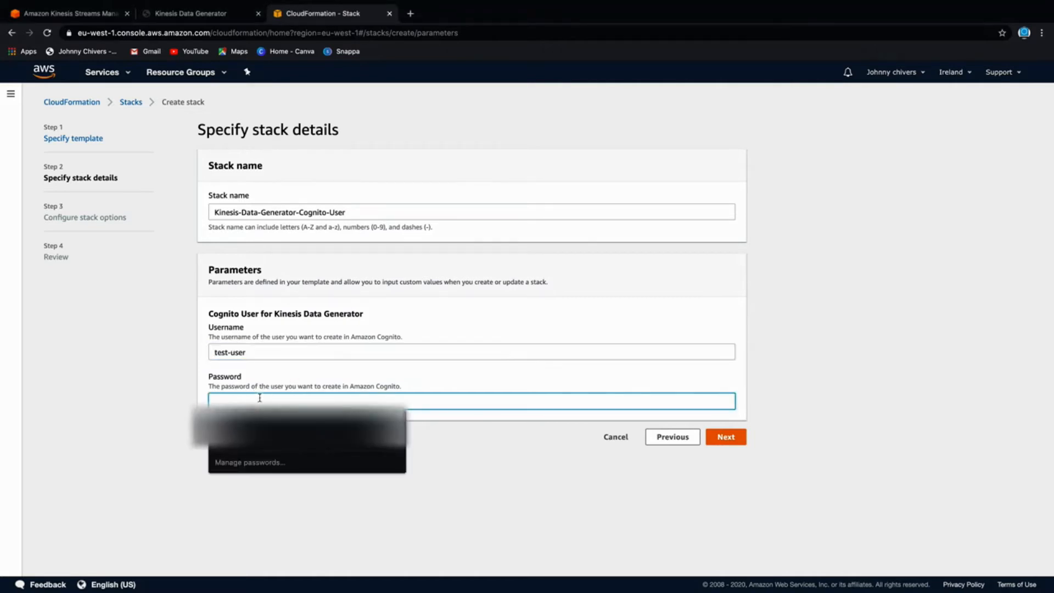
type("•••")
key("BackSpace")
key("BackSpace")
key("BackSpace")
type("••••••••")
left_click(726, 436)
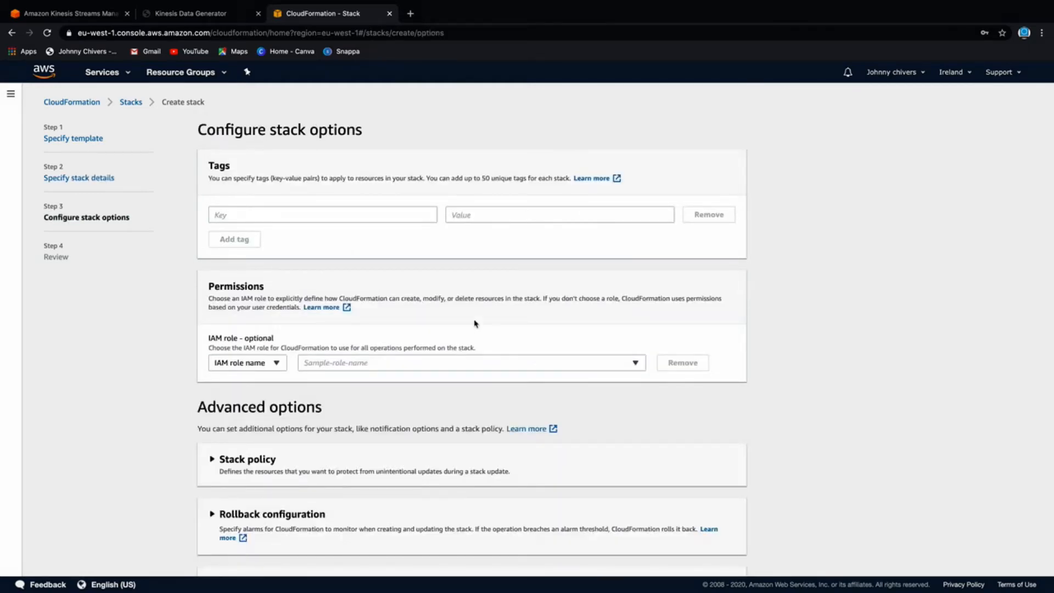
Assign the IAM role CloudFormation_full_access to the stack and proceed to the review
scroll(466, 240, "down", 1)
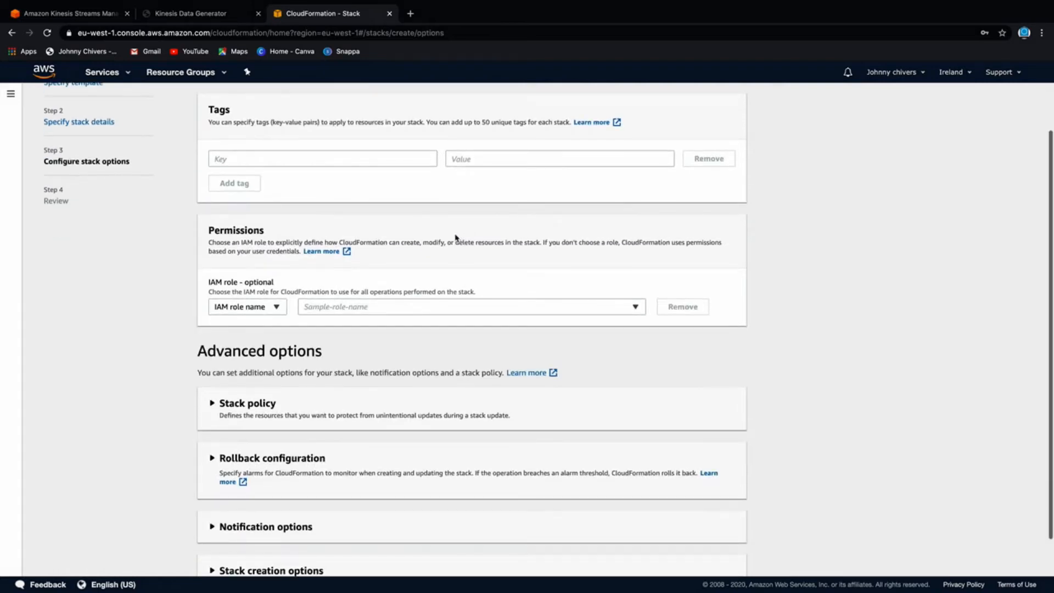
left_click(461, 306)
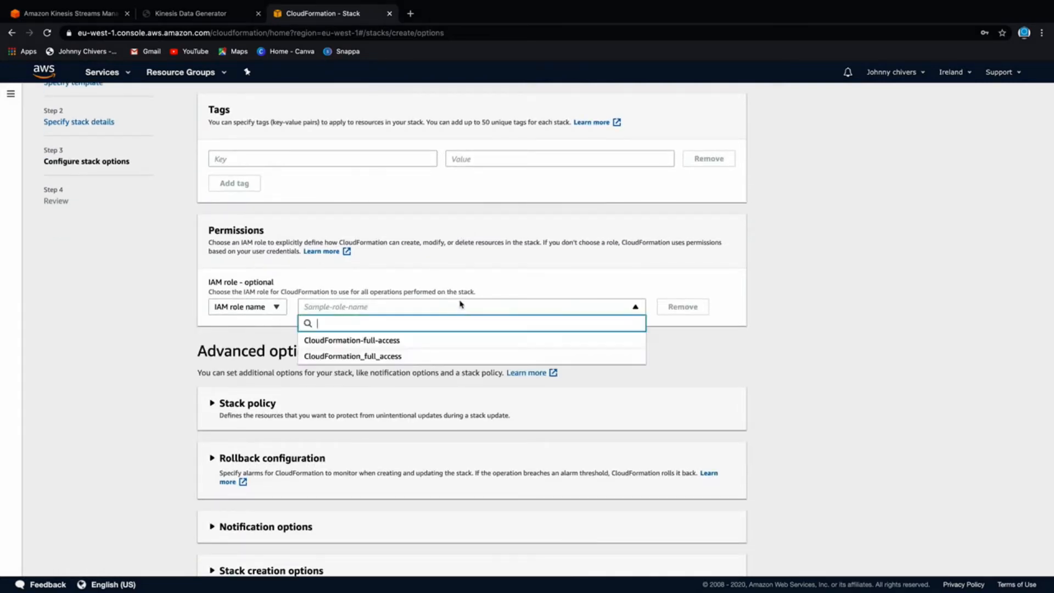
left_click(420, 357)
scroll(755, 352, "down", 2)
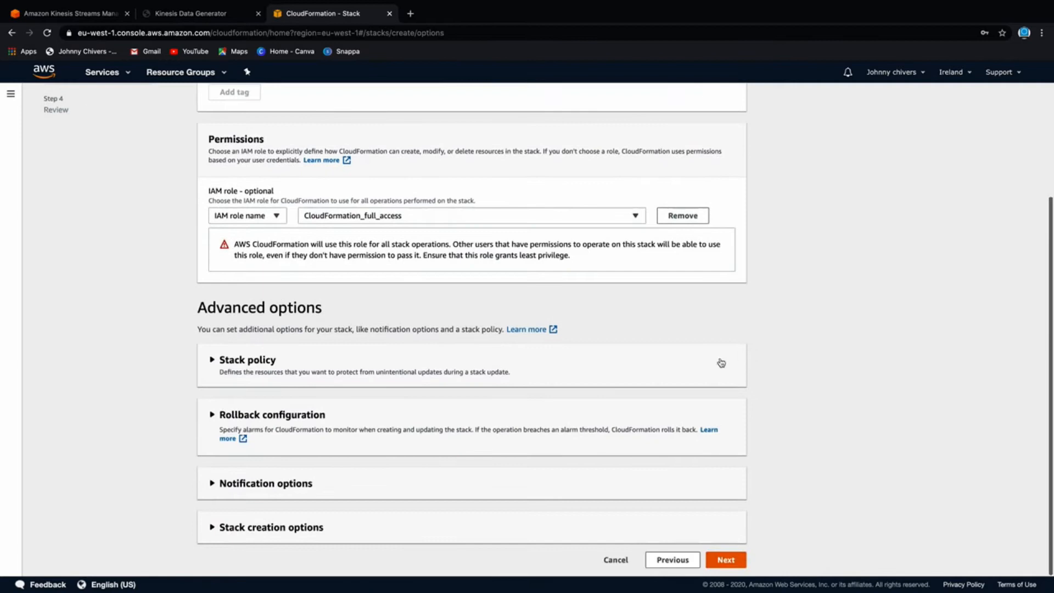
left_click(727, 560)
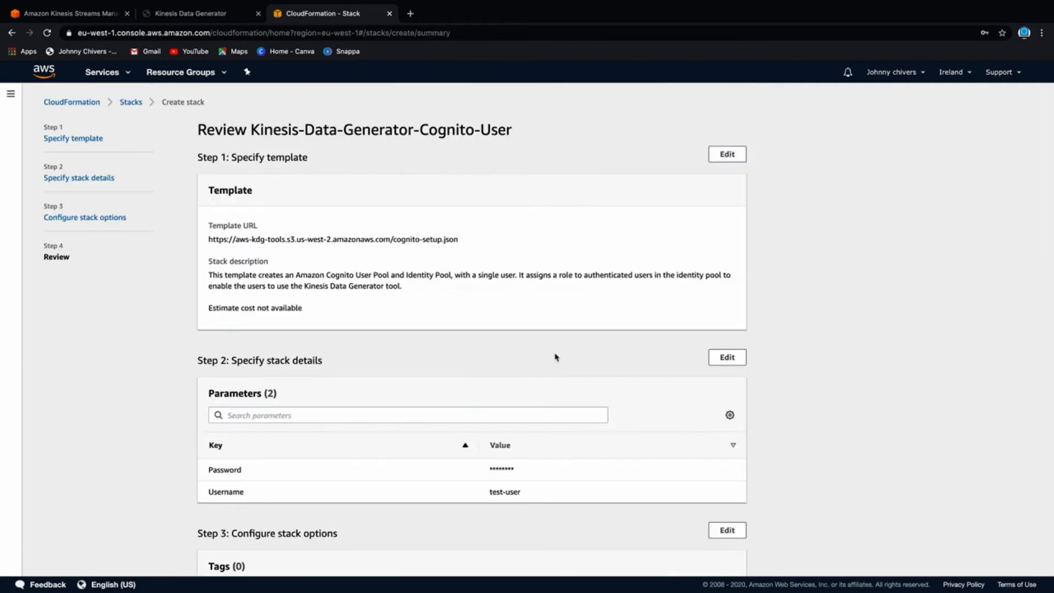
Complete the review and create the Kinesis-Data-Generator-Cognito-User stack
scroll(510, 337, "down", 1)
scroll(510, 336, "down", 15)
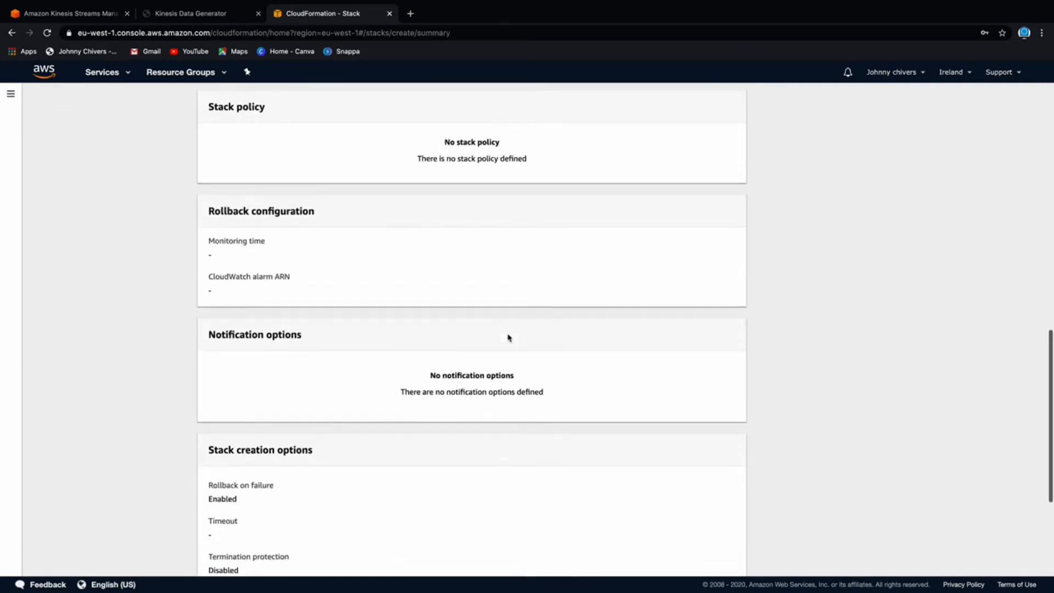
left_click(227, 524)
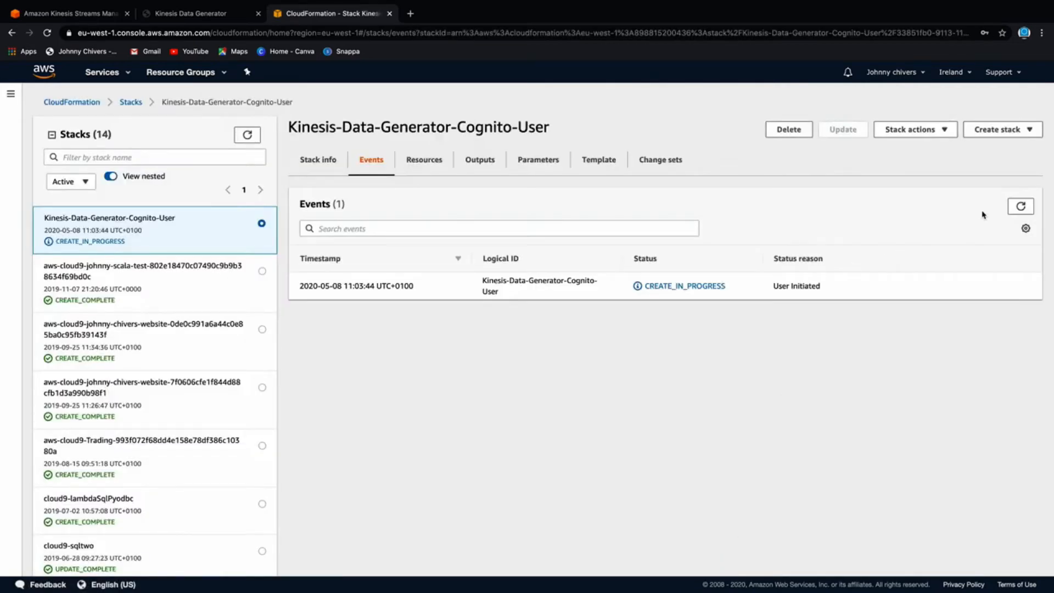
Refresh the stack's events until creation completes, then display its outputs with the Kinesis Data Generator URL
left_click(1021, 207)
left_click(1022, 208)
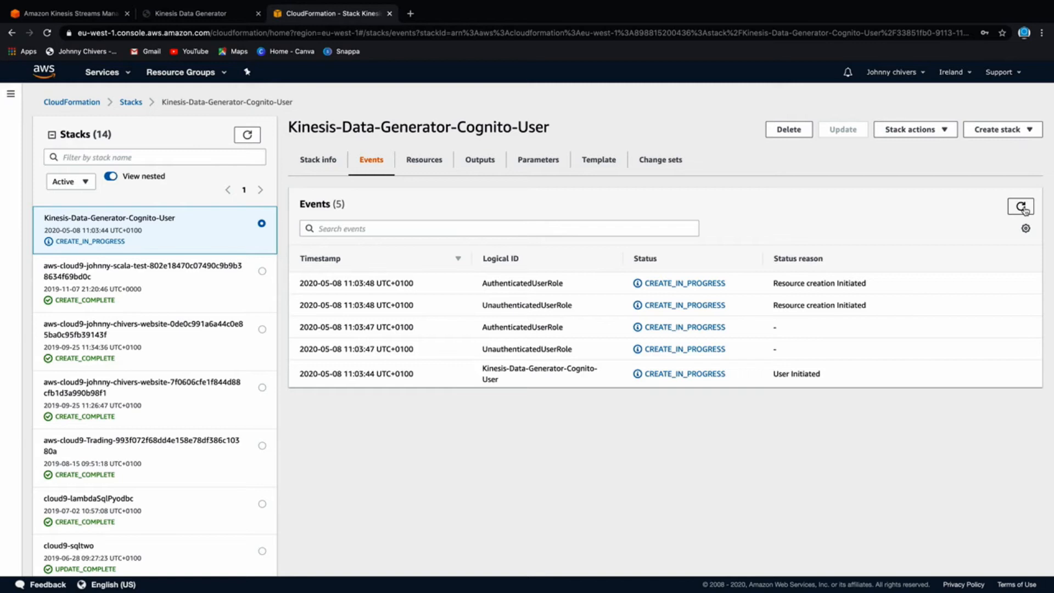
left_click(1021, 207)
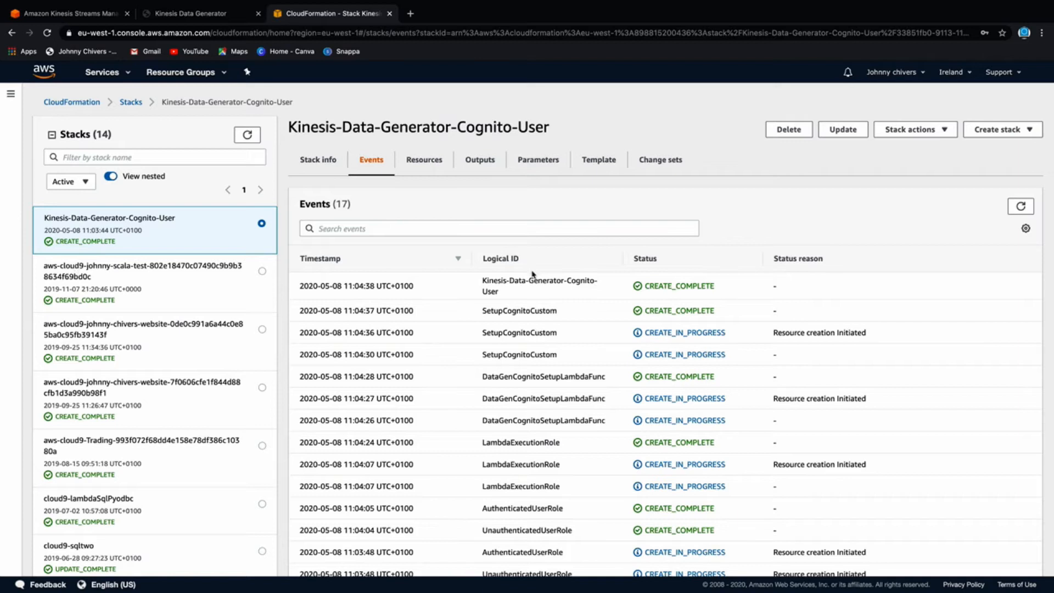
left_click(479, 167)
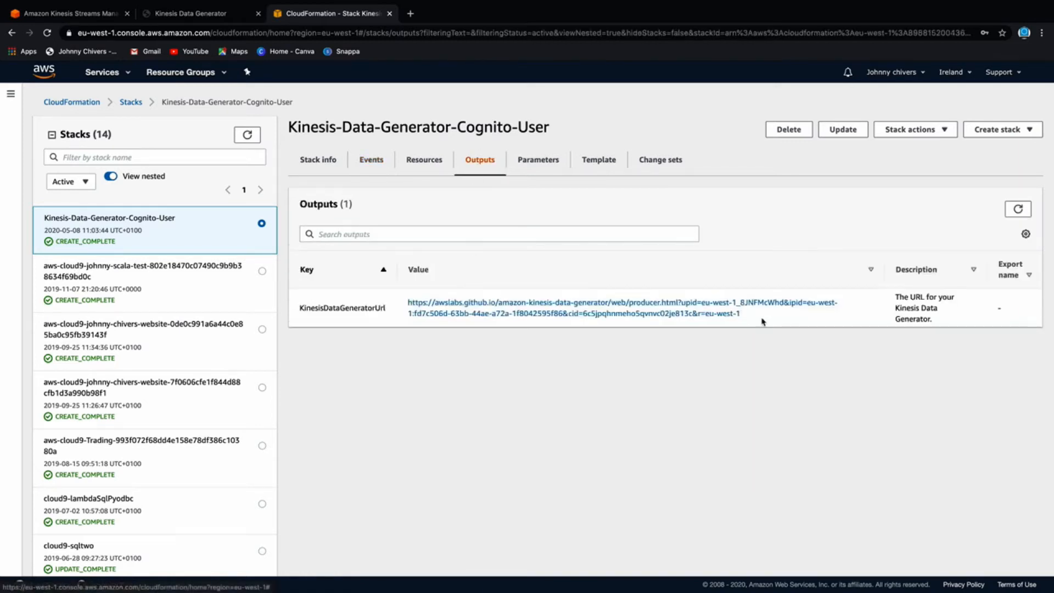
Open the Kinesis Data Generator URL from the stack outputs, sign in as test-user with the account password, and decline saving the password
left_click(606, 315)
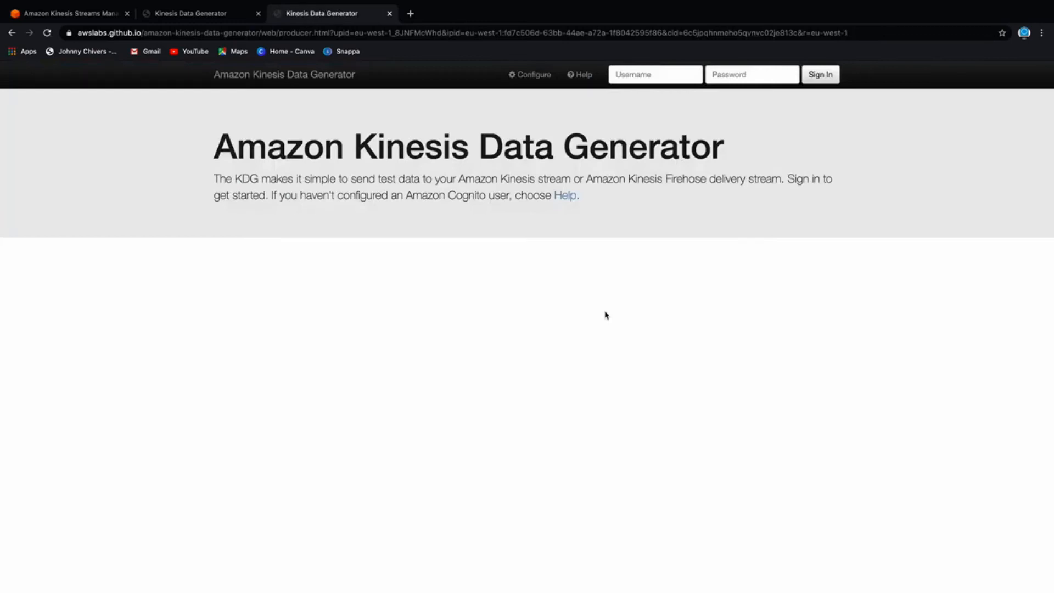
left_click(664, 77)
left_click(669, 81)
type("te")
left_click(749, 78)
type("•••")
key("Return")
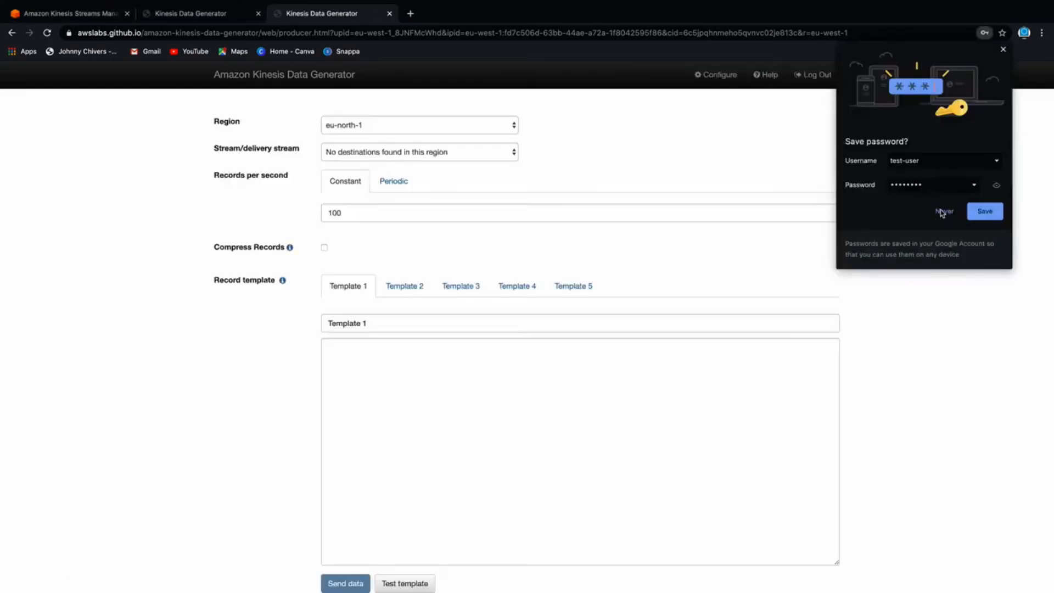
left_click(943, 212)
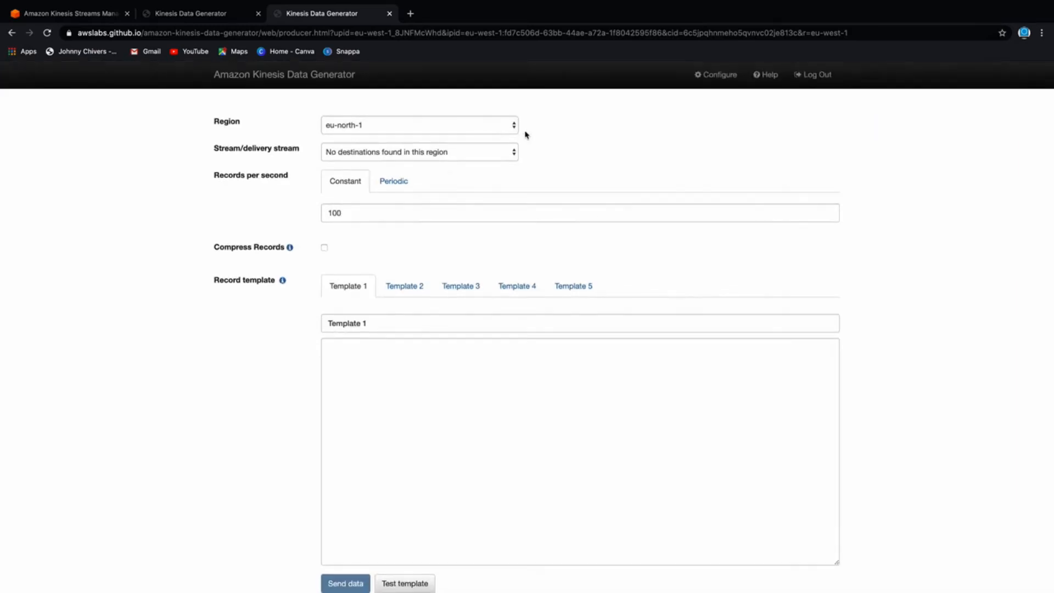
Set the generator's region to eu-west-1 and choose test-stream-1 as the destination stream
left_click(498, 125)
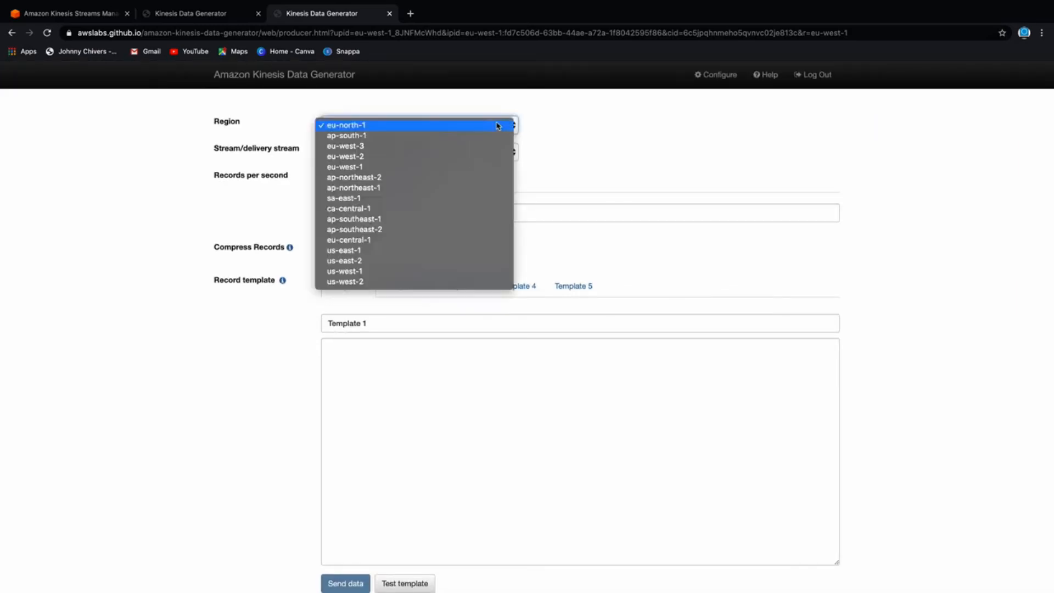
left_click(469, 167)
left_click(482, 154)
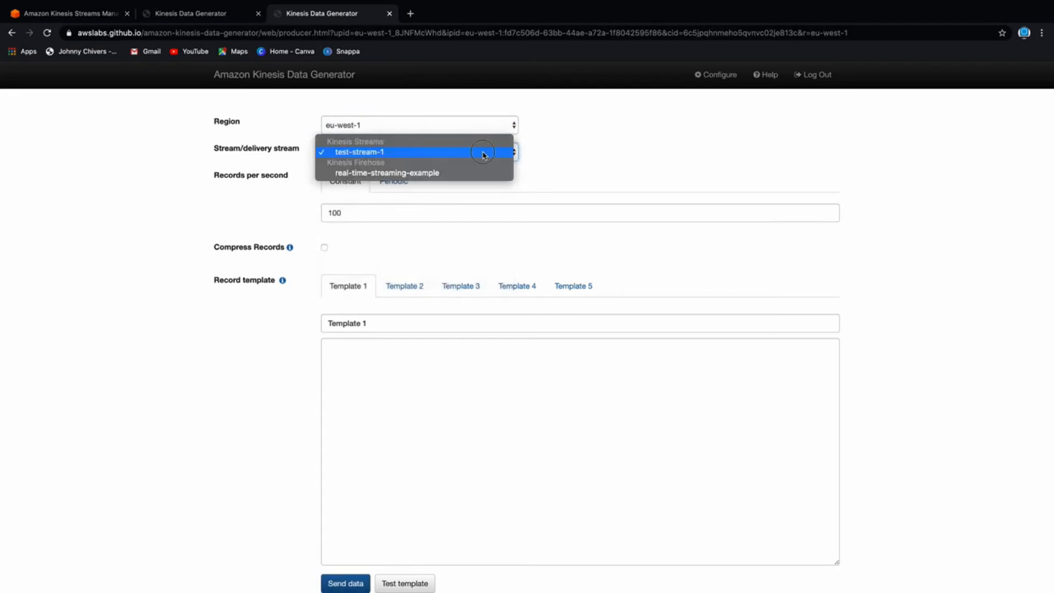
left_click(482, 154)
Rename the first record template from its default title to person
scroll(562, 155, "down", 1)
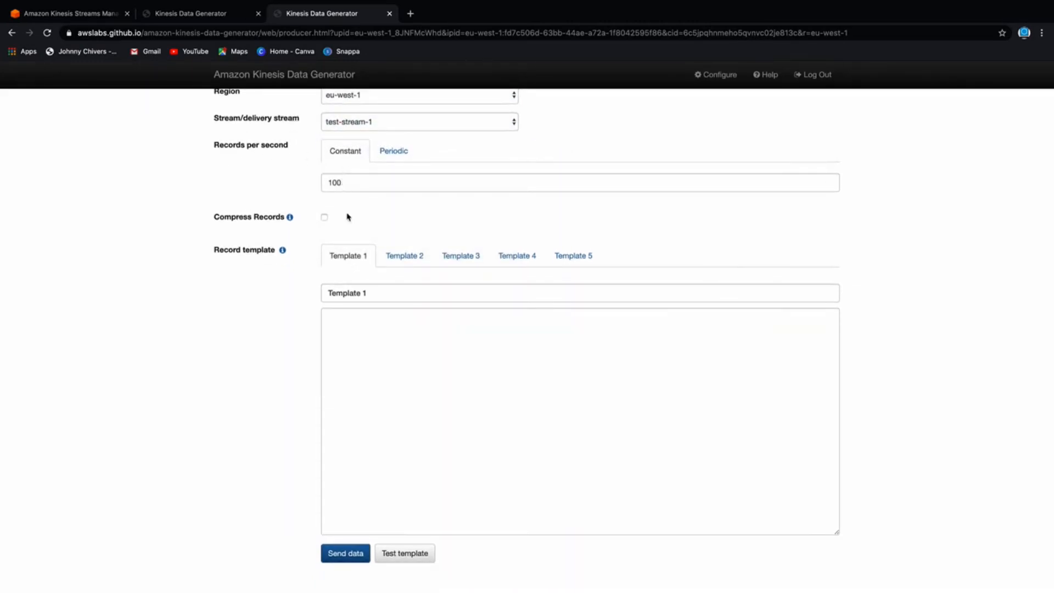
left_click_drag(379, 292, 235, 293)
key("BackSpace")
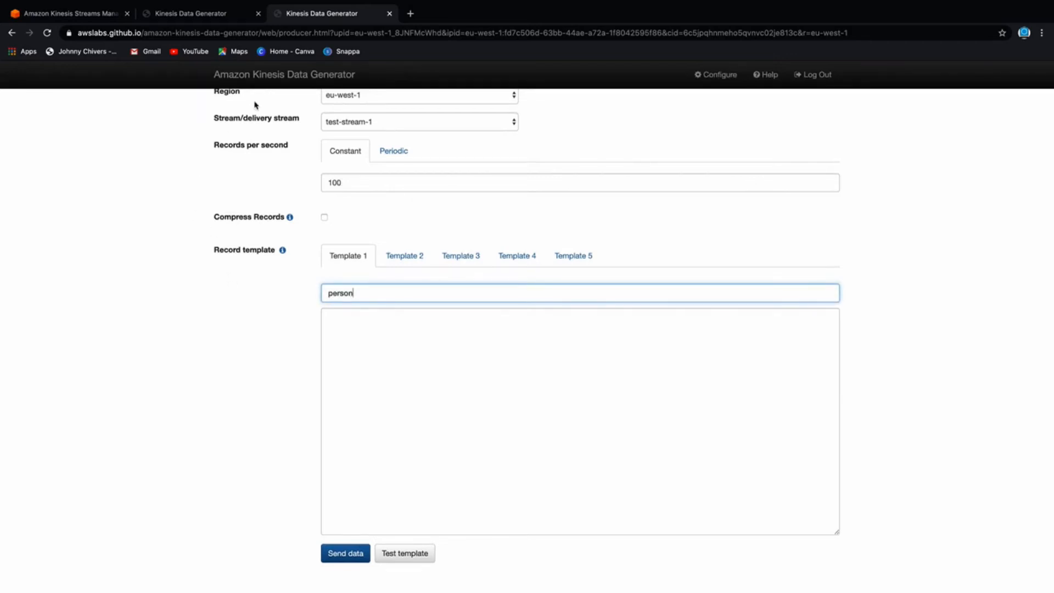
Look through the Kinesis Data Generator help page for the Record Template section and its example templates
left_click(193, 5)
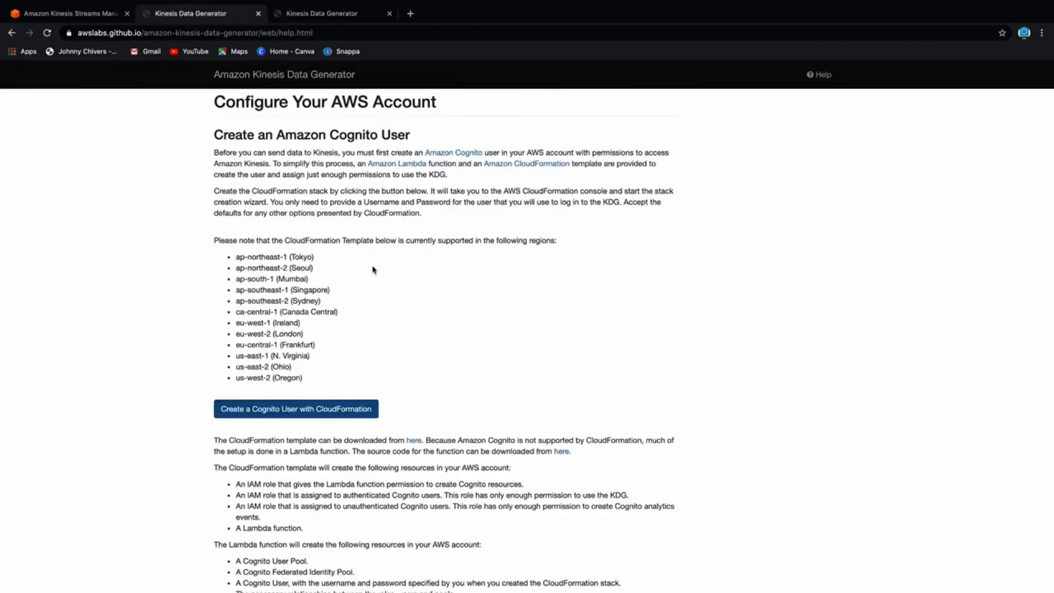
scroll(352, 225, "down", 1)
scroll(299, 217, "up", 1)
scroll(305, 225, "down", 2)
scroll(304, 230, "down", 4)
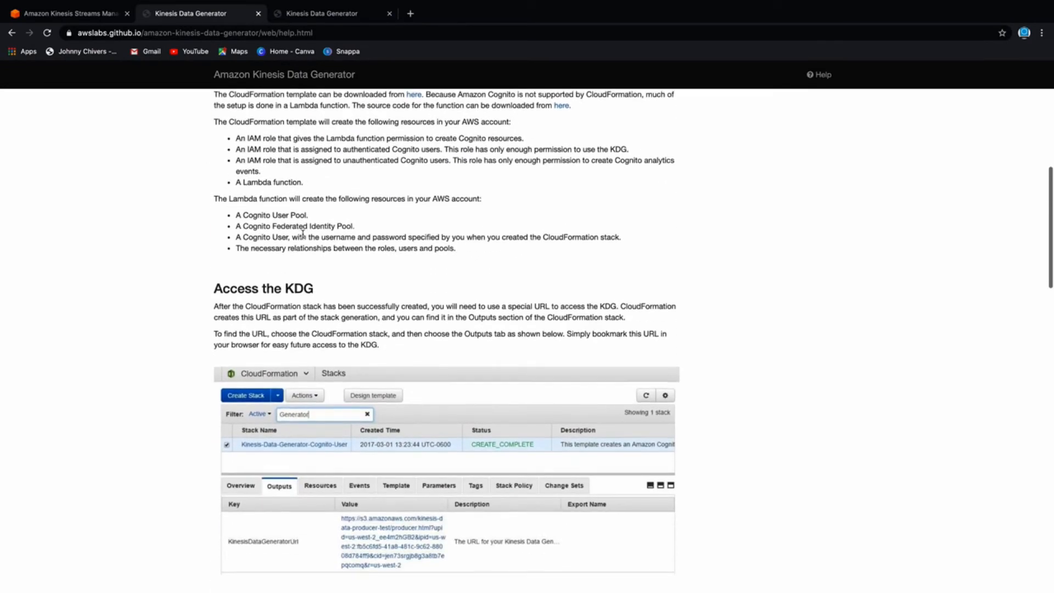
scroll(302, 233, "up", 5)
scroll(303, 234, "up", 4)
scroll(302, 234, "down", 15)
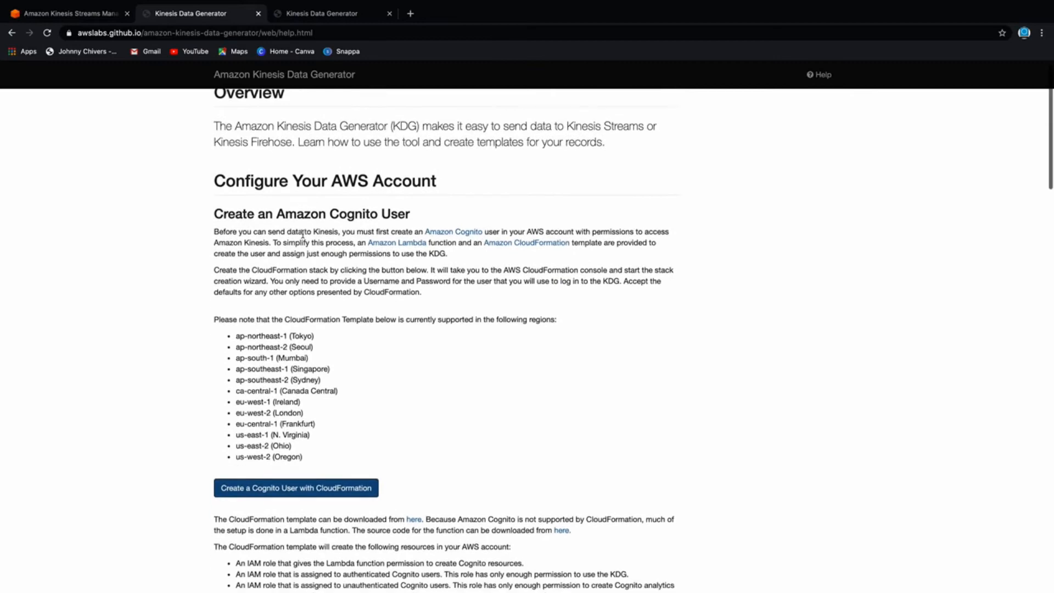
scroll(303, 236, "down", 2)
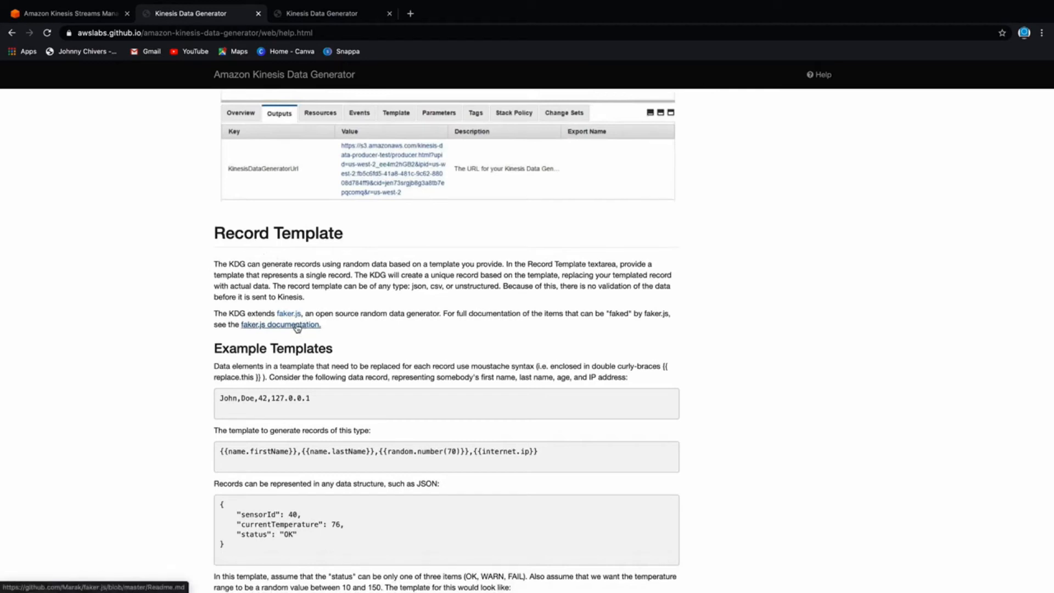
Open the faker.js documentation and examine the API methods that can be used in record templates
left_click(297, 327)
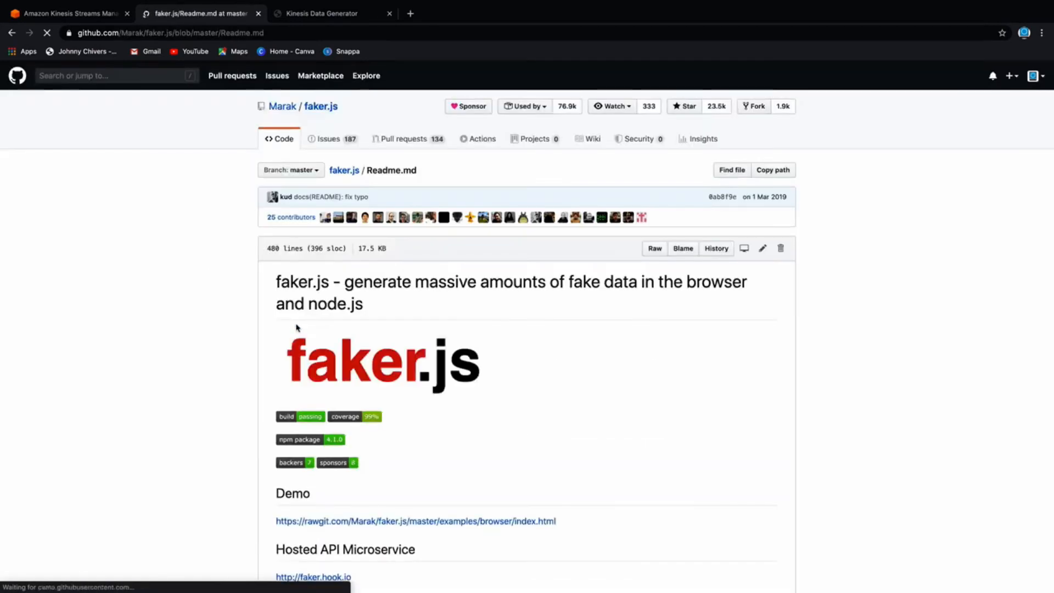
scroll(297, 328, "down", 2)
scroll(297, 328, "down", 10)
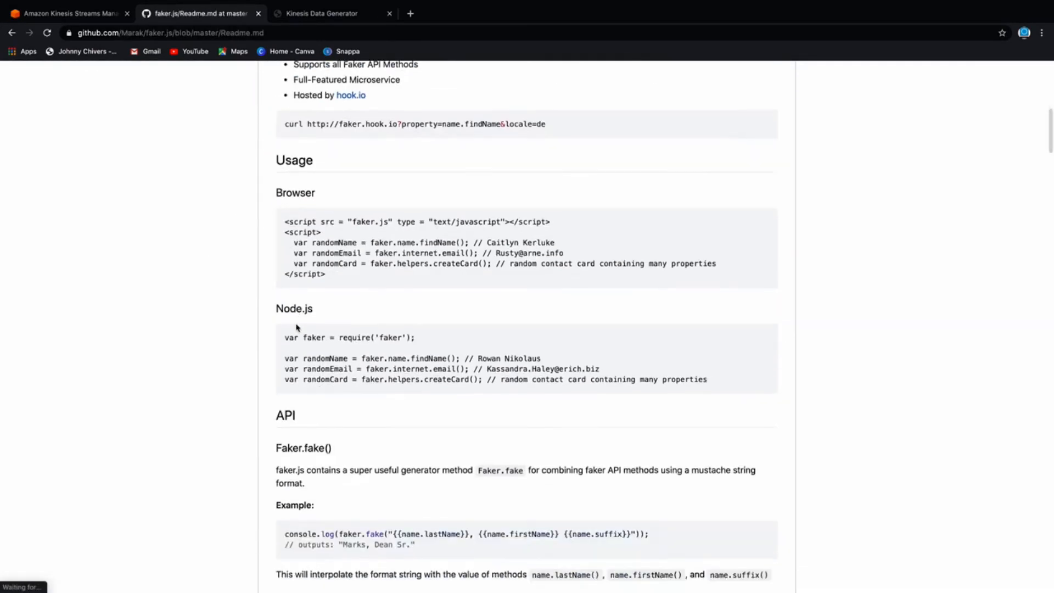
scroll(384, 314, "down", 3)
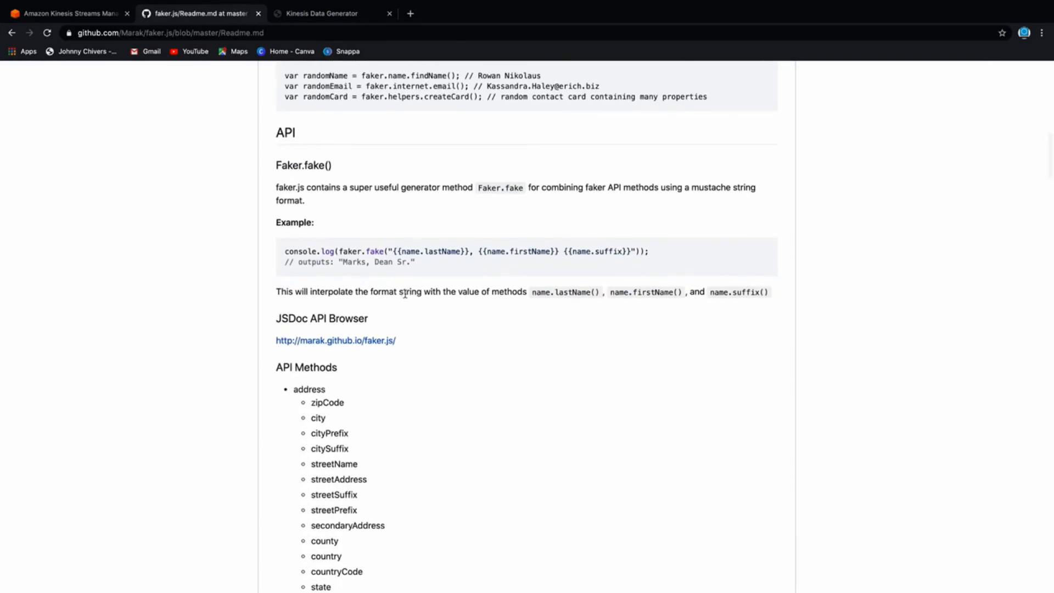
scroll(407, 288, "up", 1)
scroll(406, 288, "up", 6)
scroll(407, 291, "down", 11)
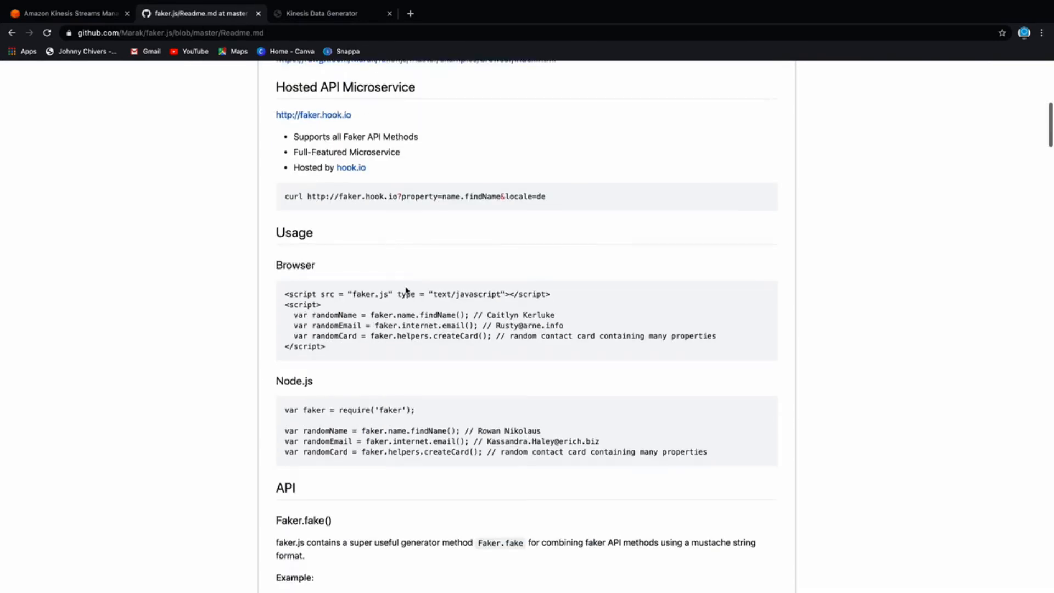
scroll(406, 291, "down", 10)
scroll(407, 291, "up", 11)
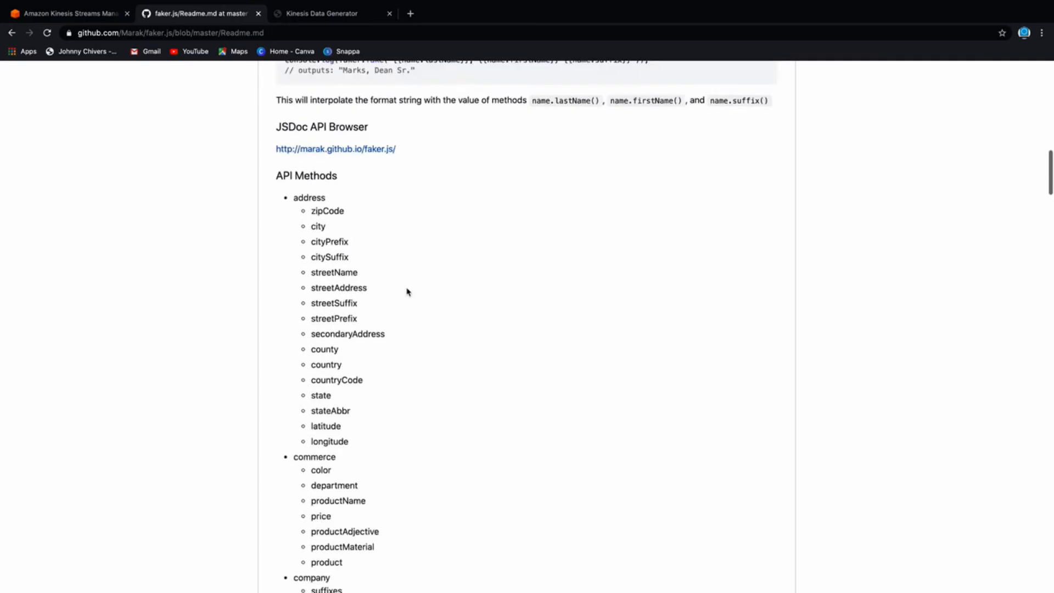
scroll(373, 283, "down", 10)
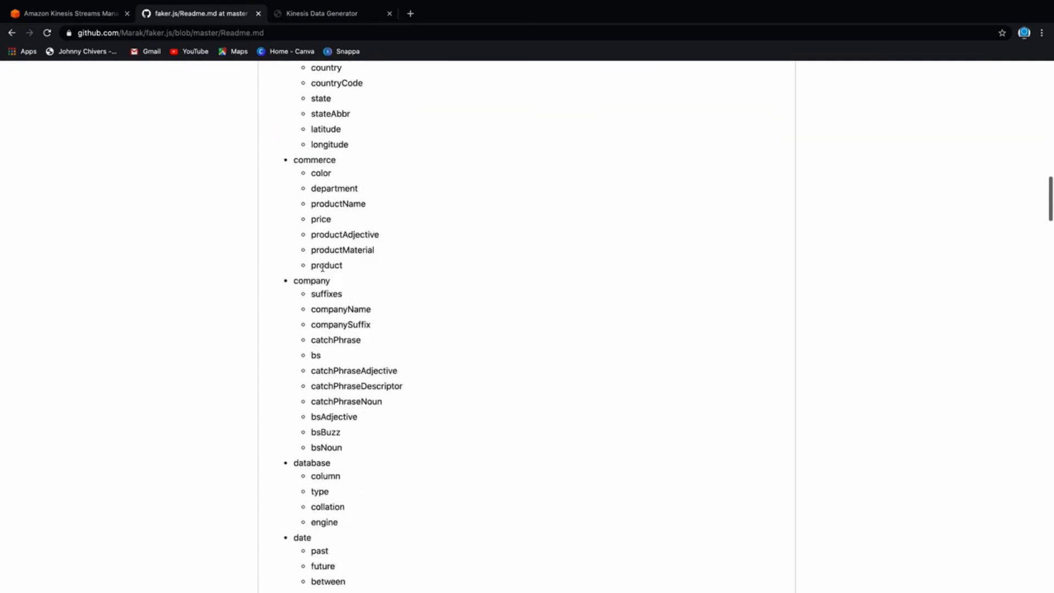
scroll(323, 268, "up", 11)
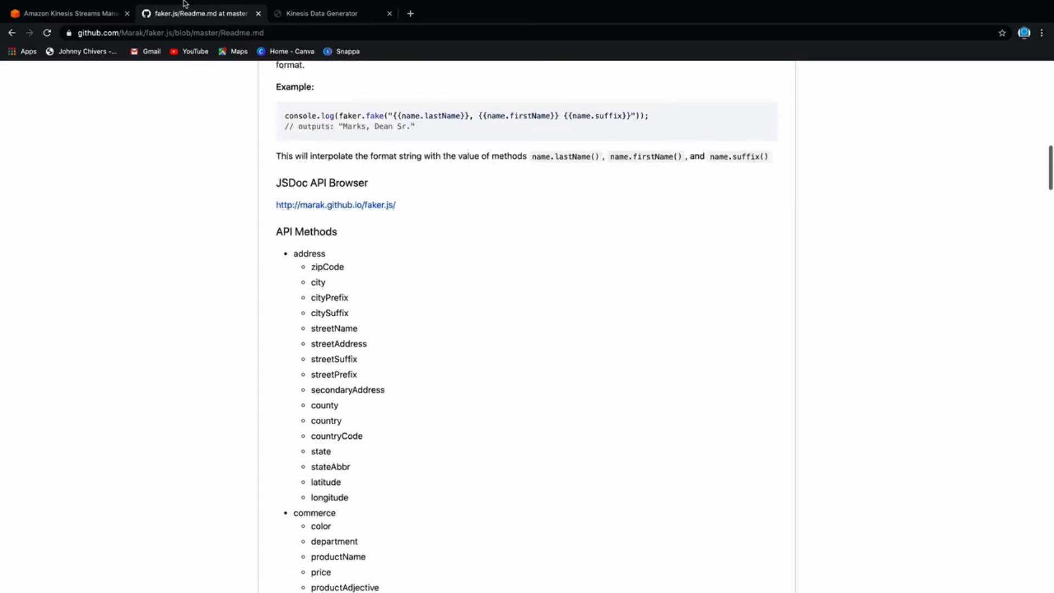
Return to the generator's help page and copy the example template for first name, last name, random number and IP address
left_click(13, 31)
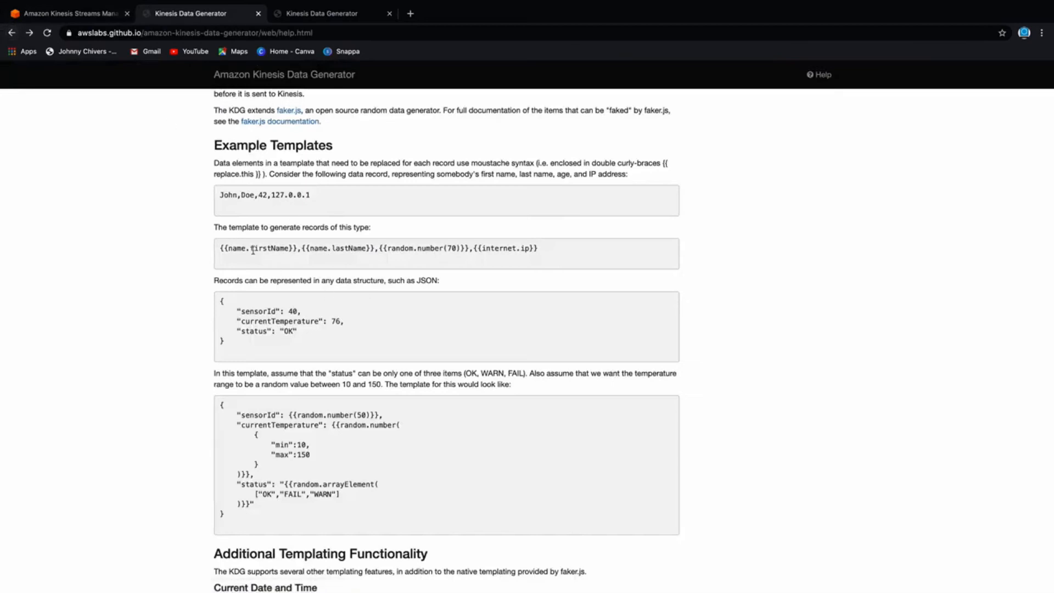
left_click_drag(218, 250, 565, 251)
key("ctrl+c")
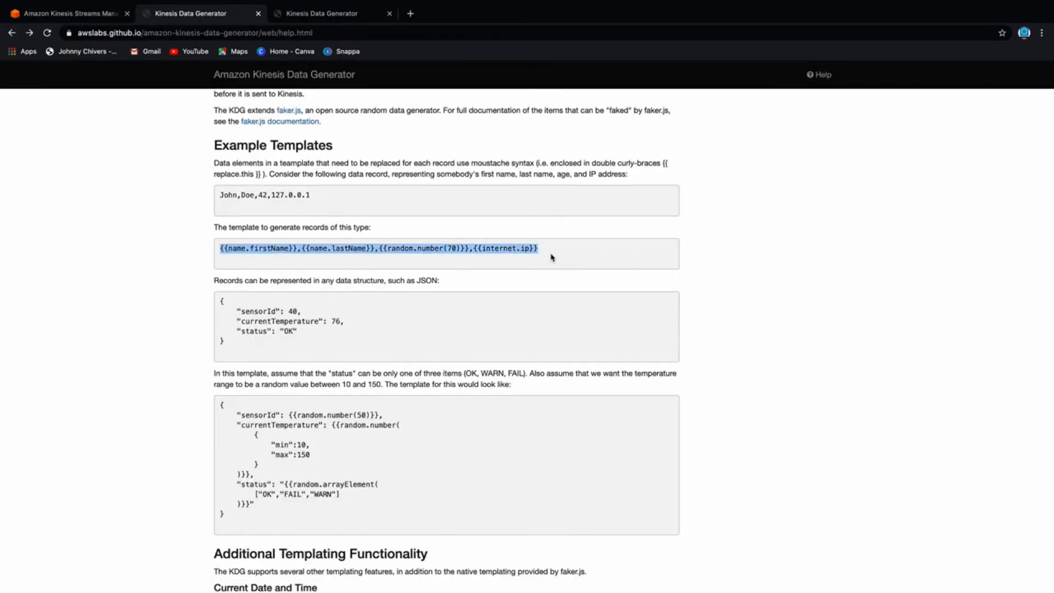
Rename the person template in the generator to person-ip-address and paste the copied example as its record template
left_click(307, 14)
left_click(377, 297)
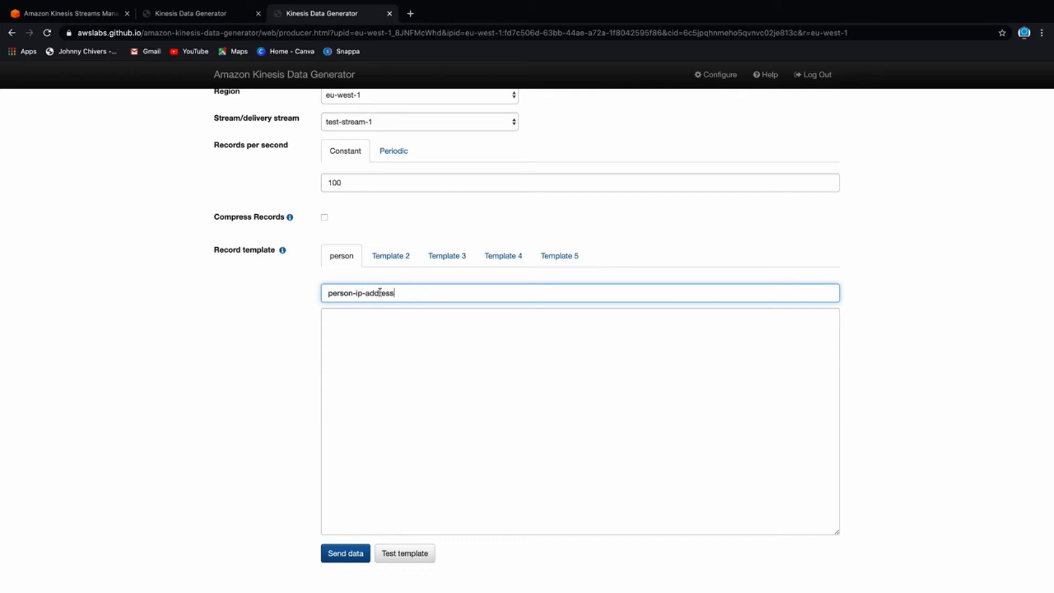
left_click(393, 350)
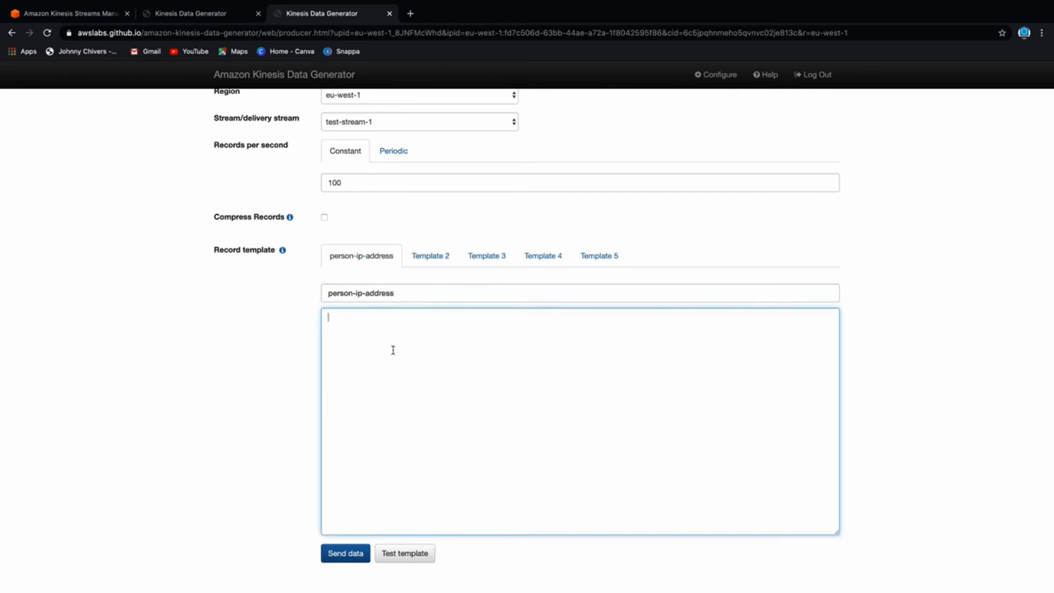
key("ctrl+v")
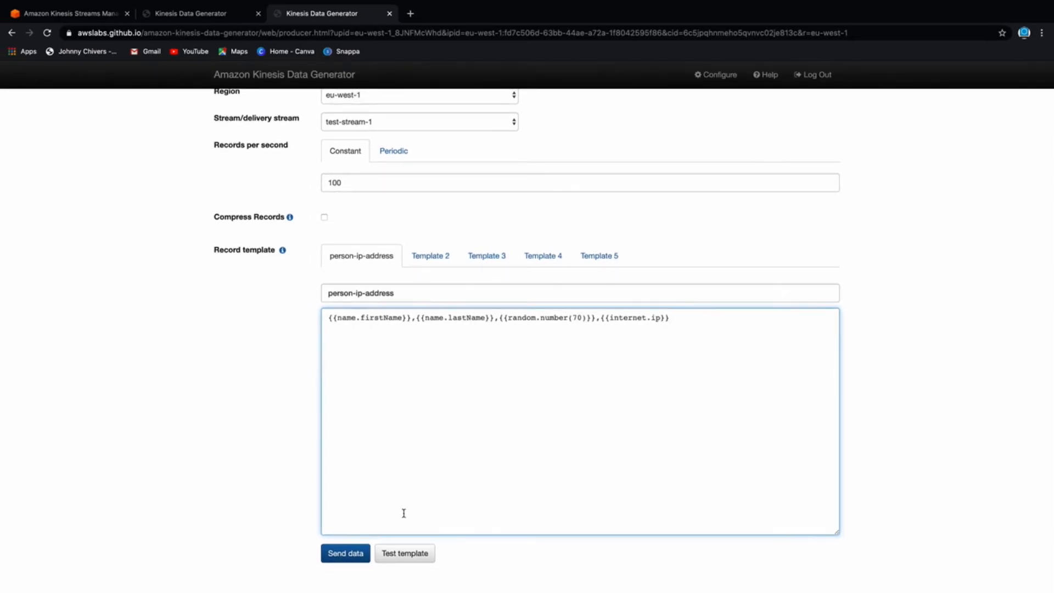
Test the person-ip-address template, review each generated sample record, and close the samples
left_click(413, 560)
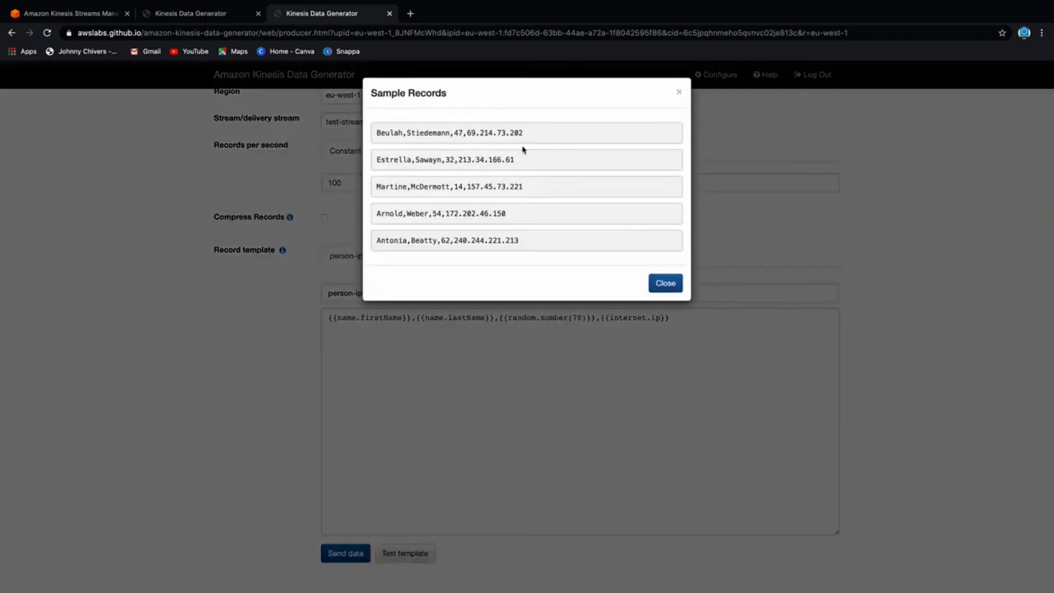
left_click_drag(378, 137, 583, 139)
left_click_drag(378, 159, 583, 165)
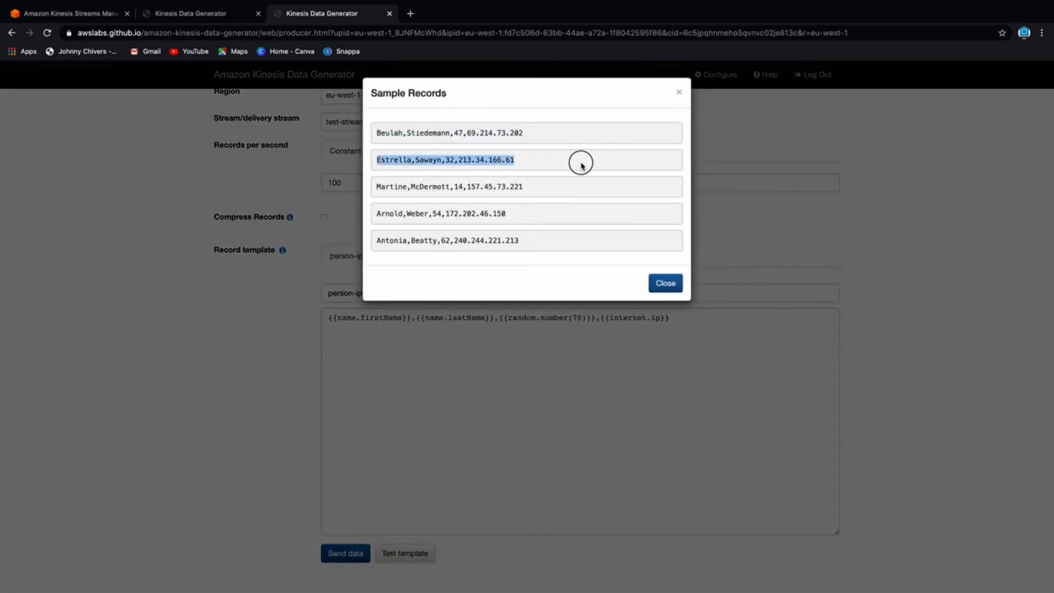
left_click_drag(373, 187, 573, 190)
left_click_drag(376, 215, 616, 238)
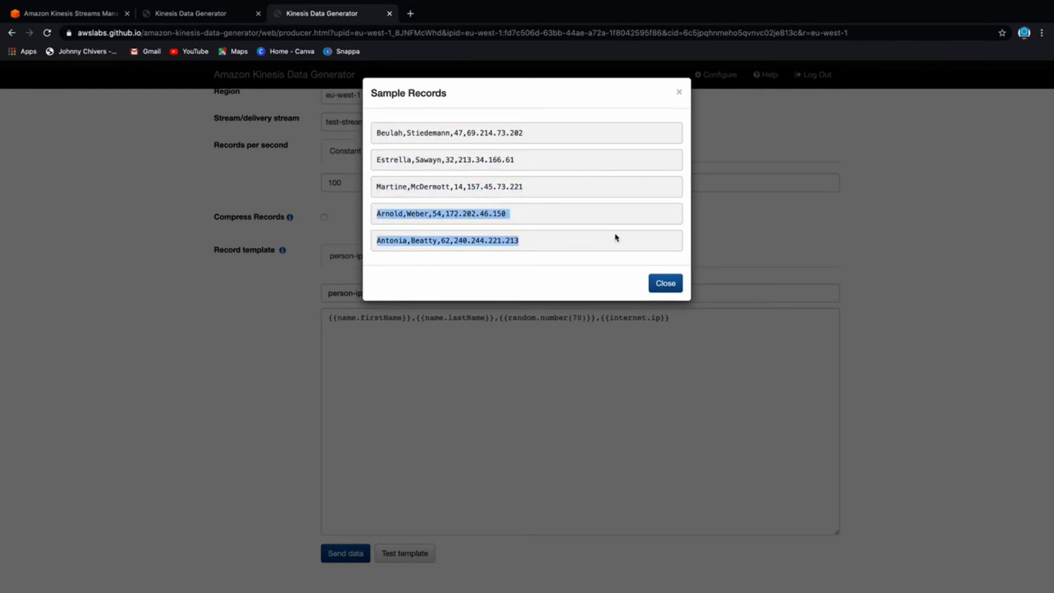
left_click(665, 283)
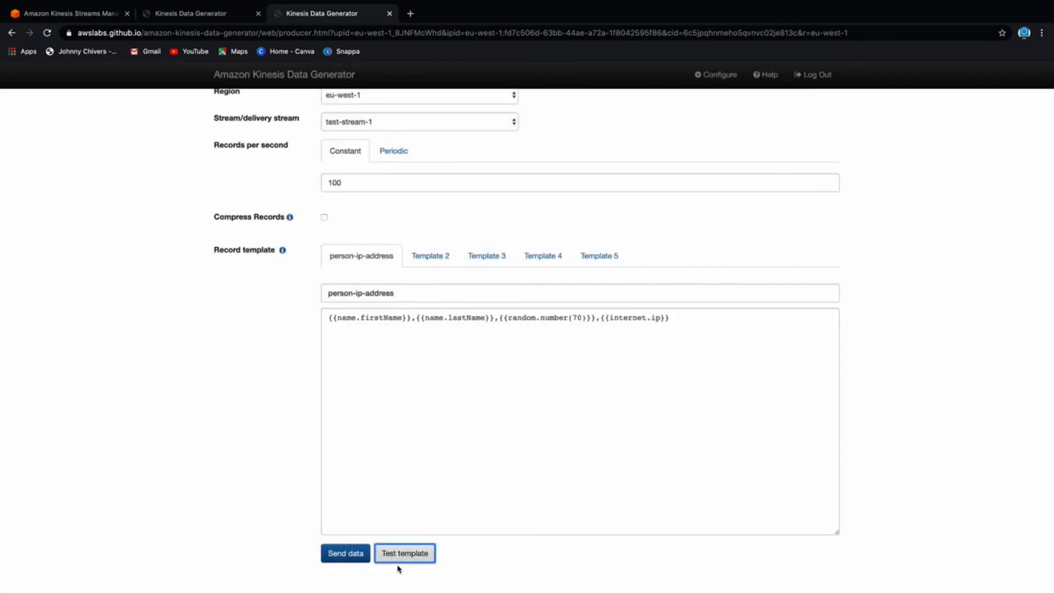
Start sending the templated records to test-stream-1 and open the stream's monitoring metrics in the Kinesis console
left_click(338, 553)
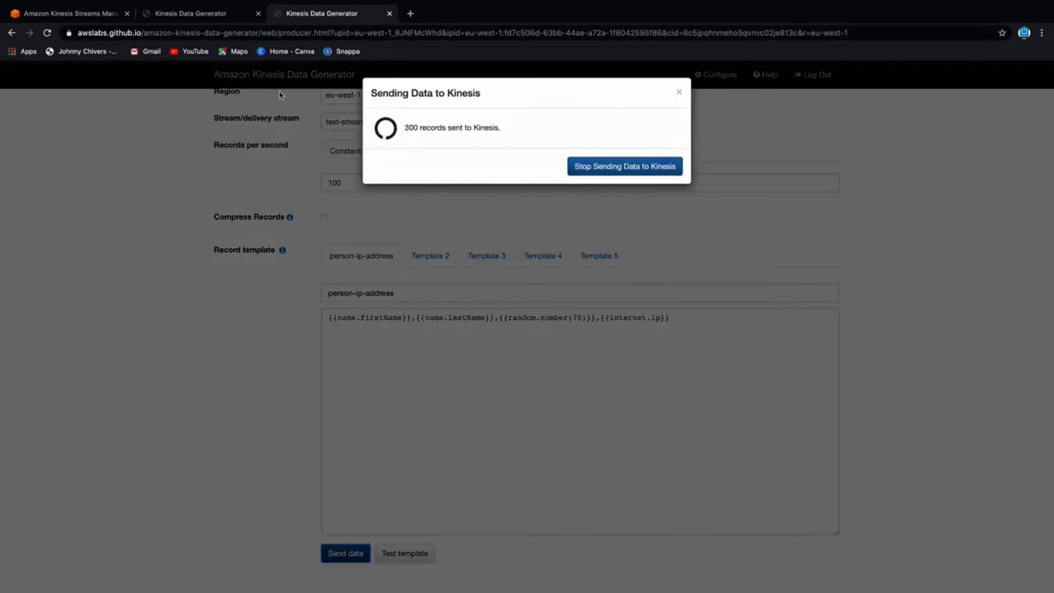
left_click(93, 13)
scroll(383, 213, "down", 1)
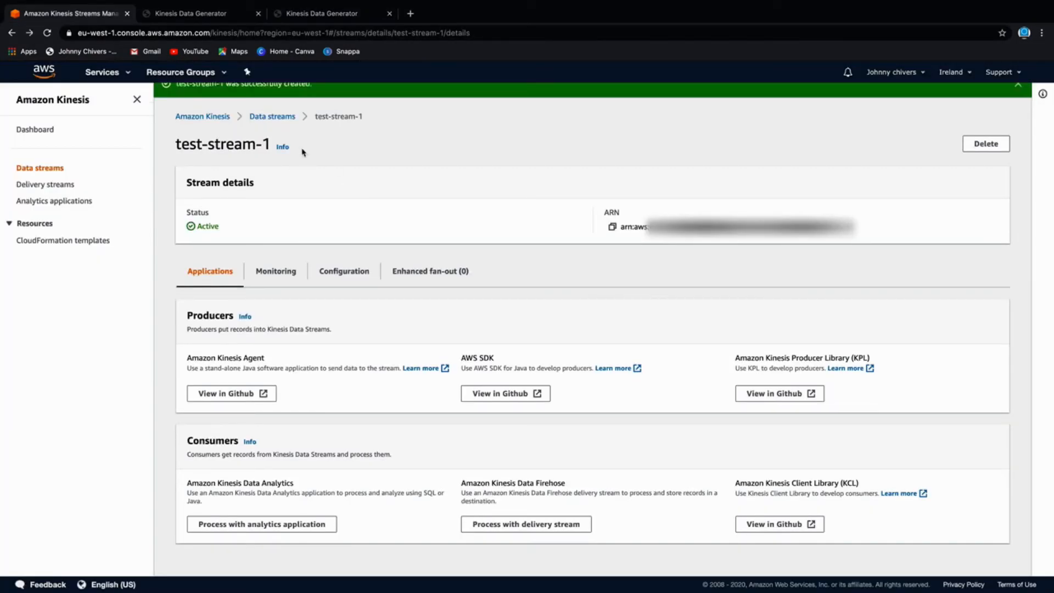
left_click(280, 272)
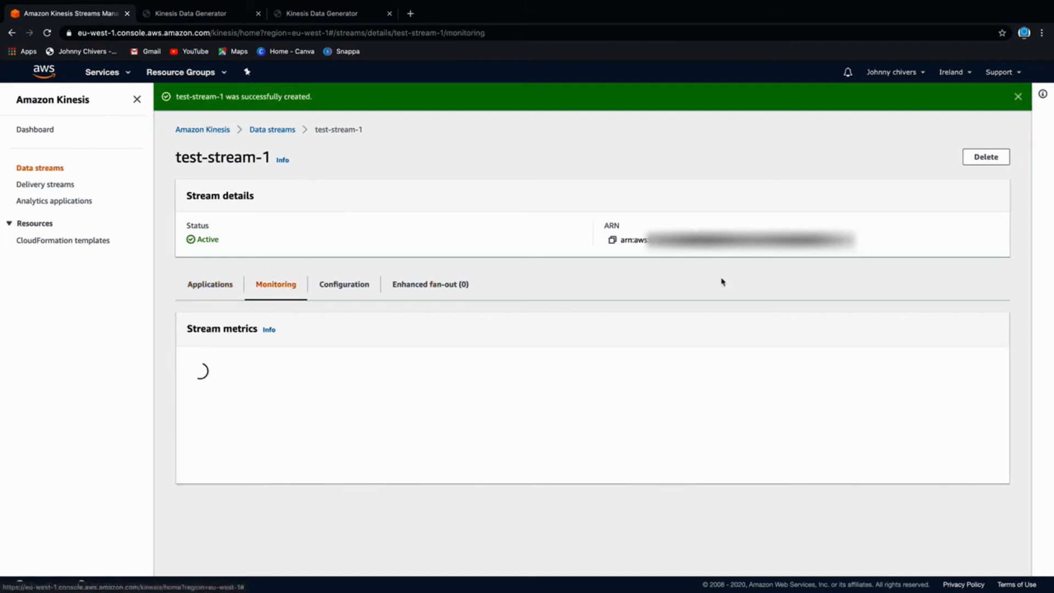
Examine the stream metrics graphs for get records, incoming data and put records on test-stream-1
scroll(732, 278, "down", 7)
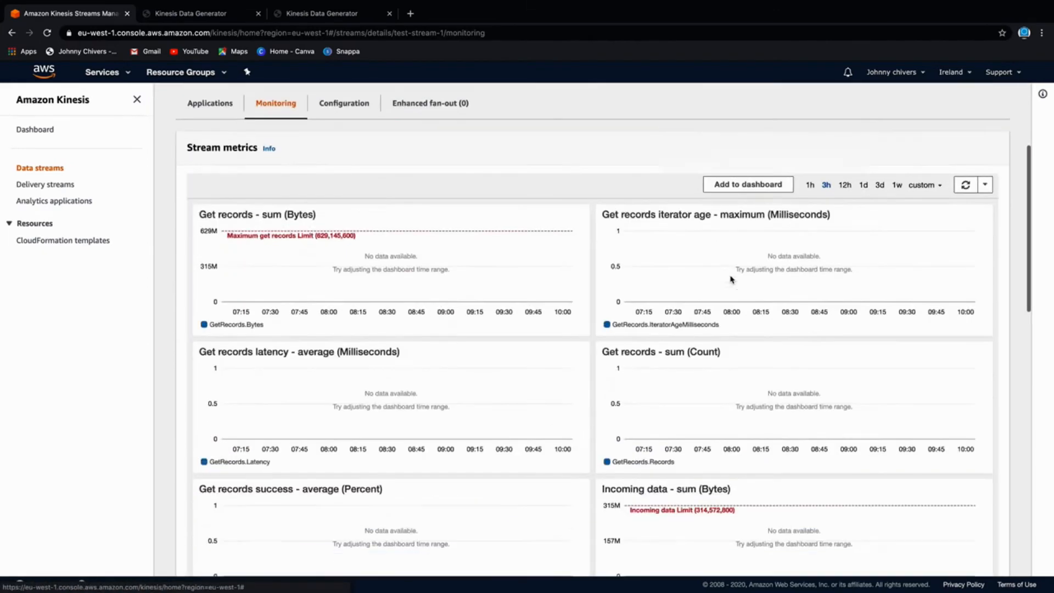
scroll(731, 278, "down", 1)
scroll(731, 279, "up", 2)
scroll(731, 280, "down", 1)
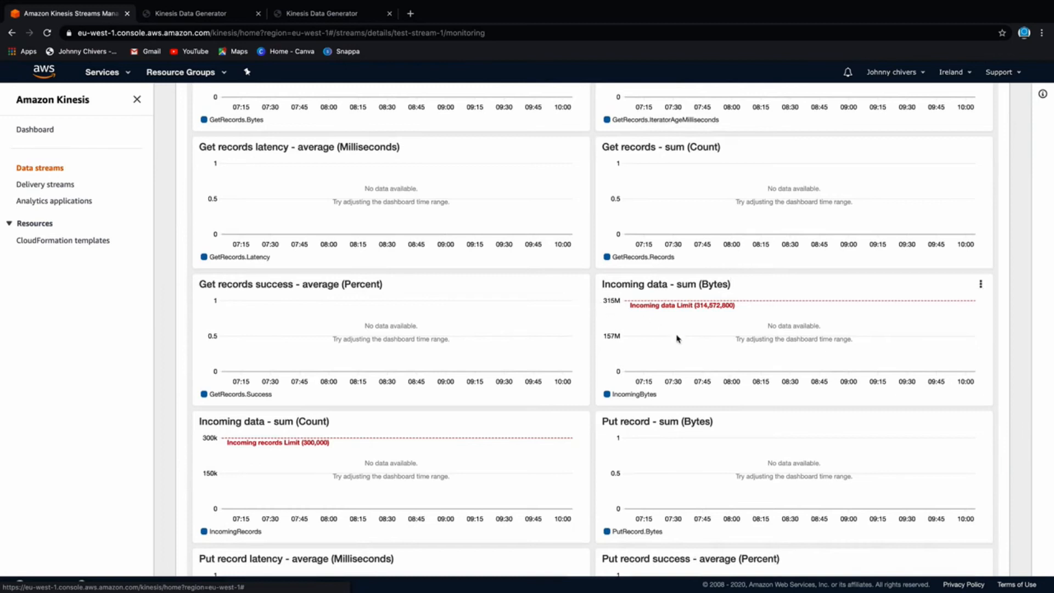
scroll(678, 339, "down", 2)
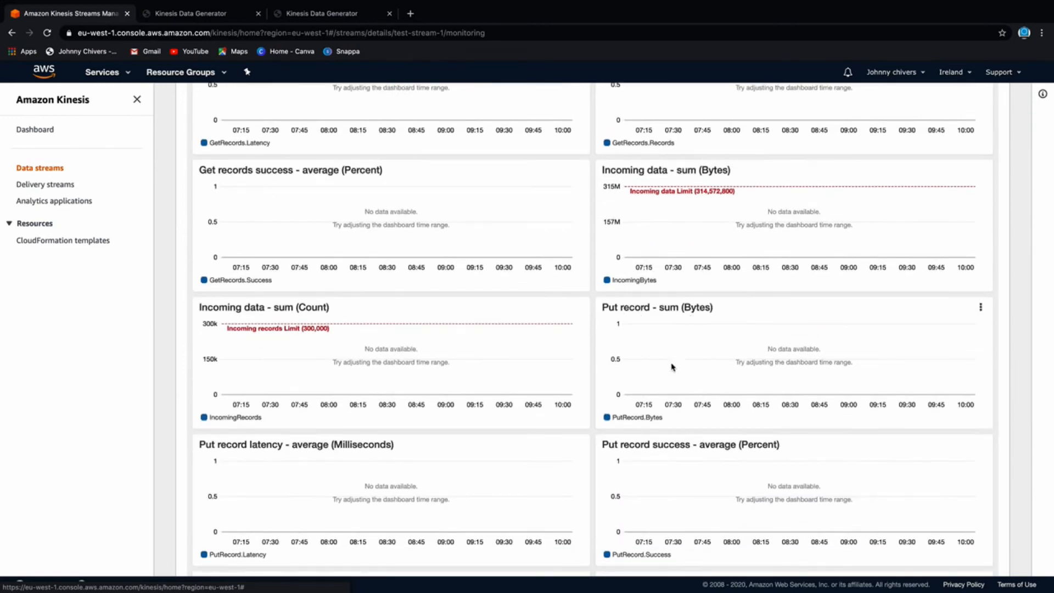
scroll(672, 363, "down", 4)
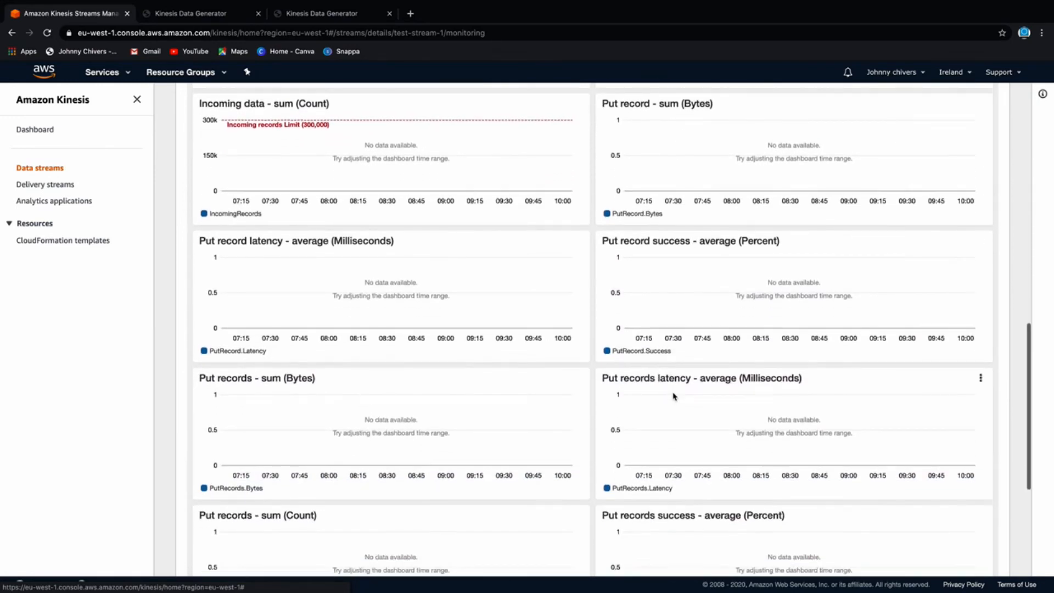
scroll(757, 357, "up", 10)
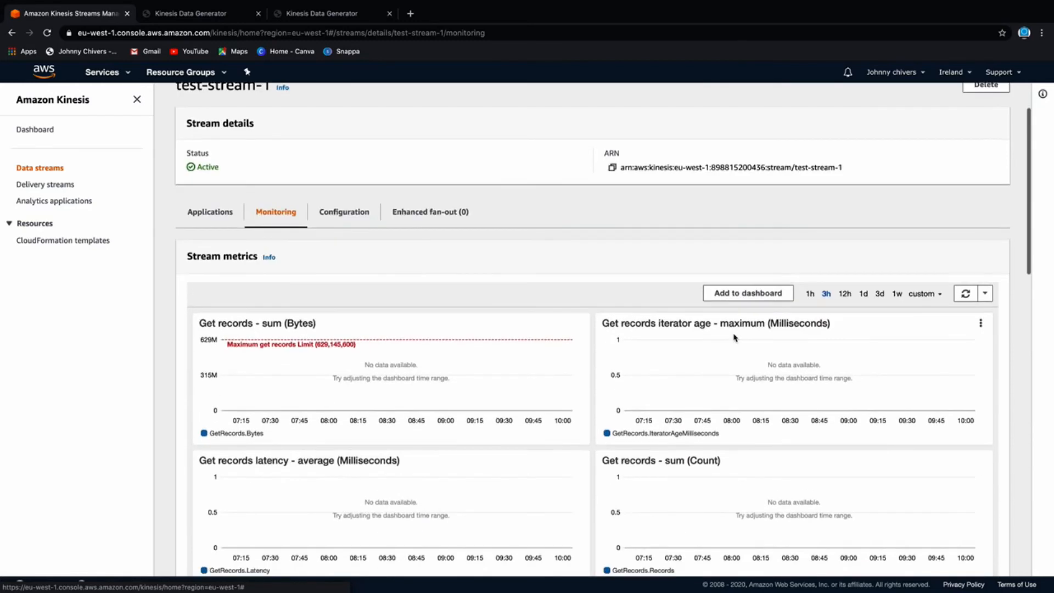
Open the Put records success - average (Percent) graph of test-stream-1 in CloudWatch metrics
scroll(735, 337, "down", 10)
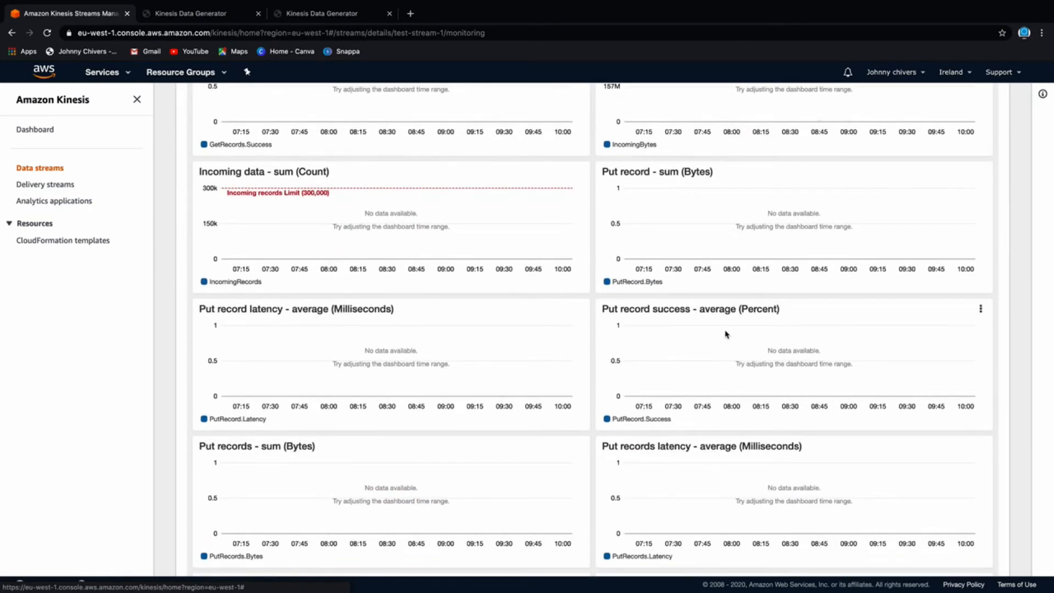
scroll(726, 335, "down", 4)
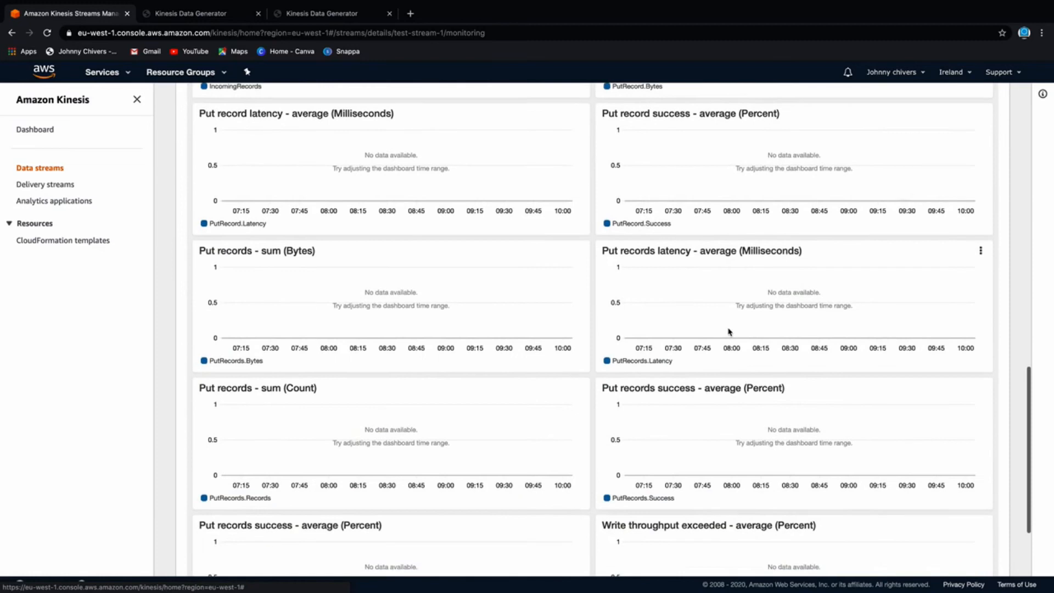
left_click(979, 382)
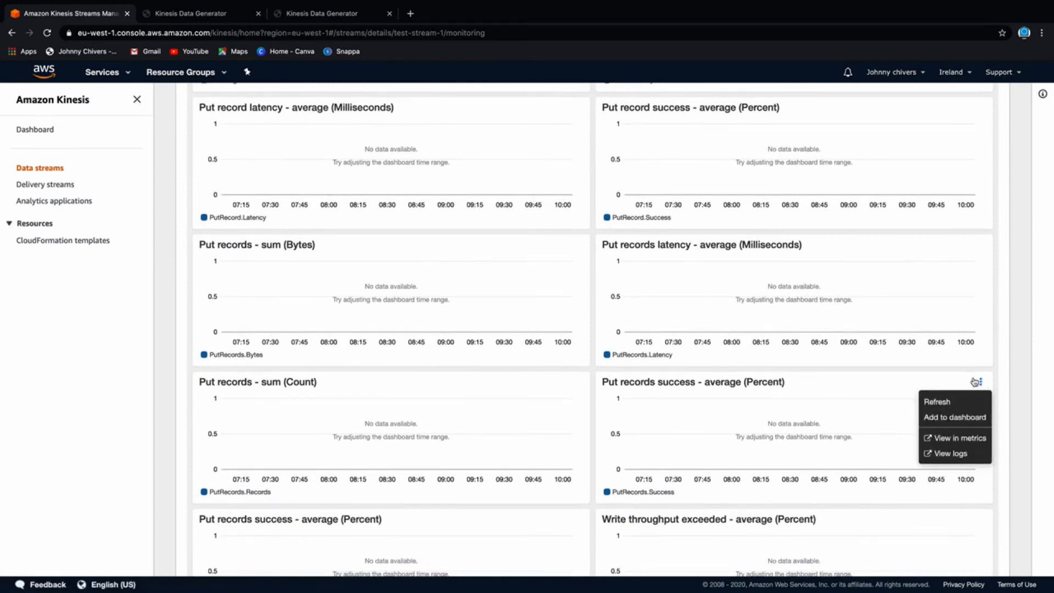
left_click(969, 439)
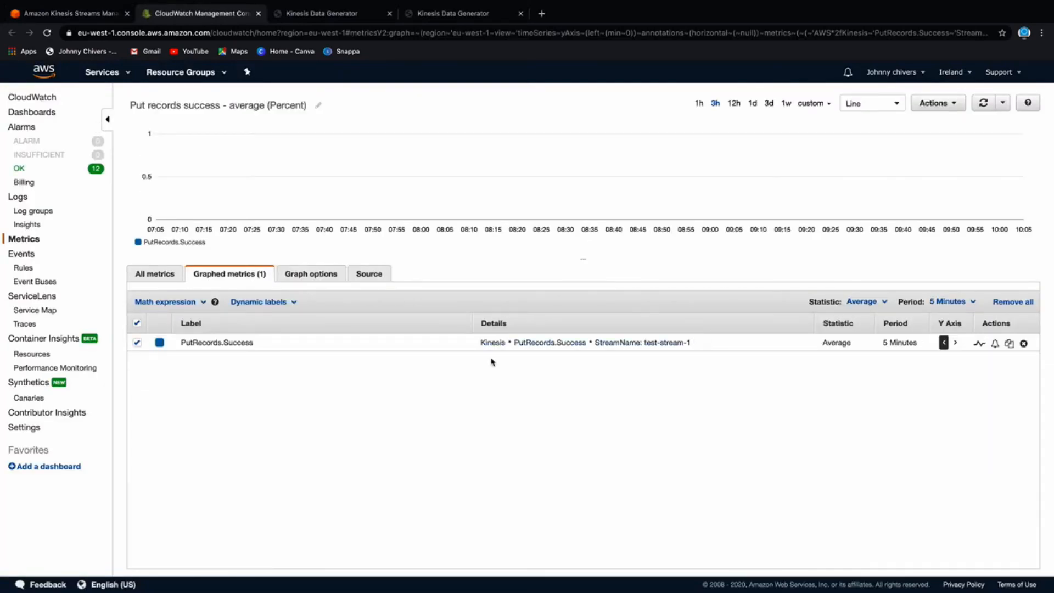
Set the PutRecords.Success metric's period to 1 Second with the Average statistic, and inspect the plotted data point
left_click(890, 344)
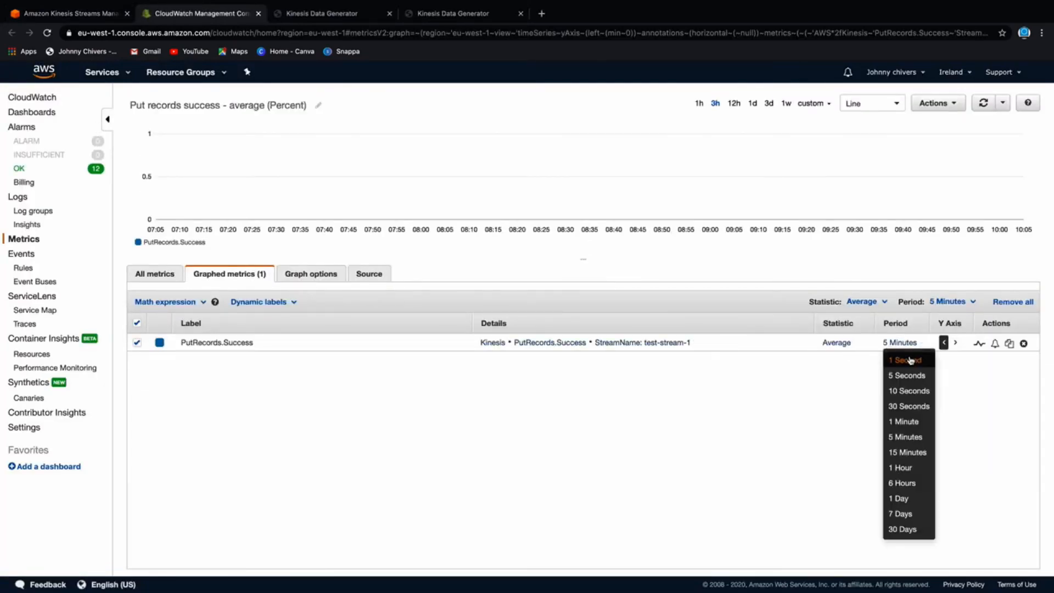
left_click(910, 360)
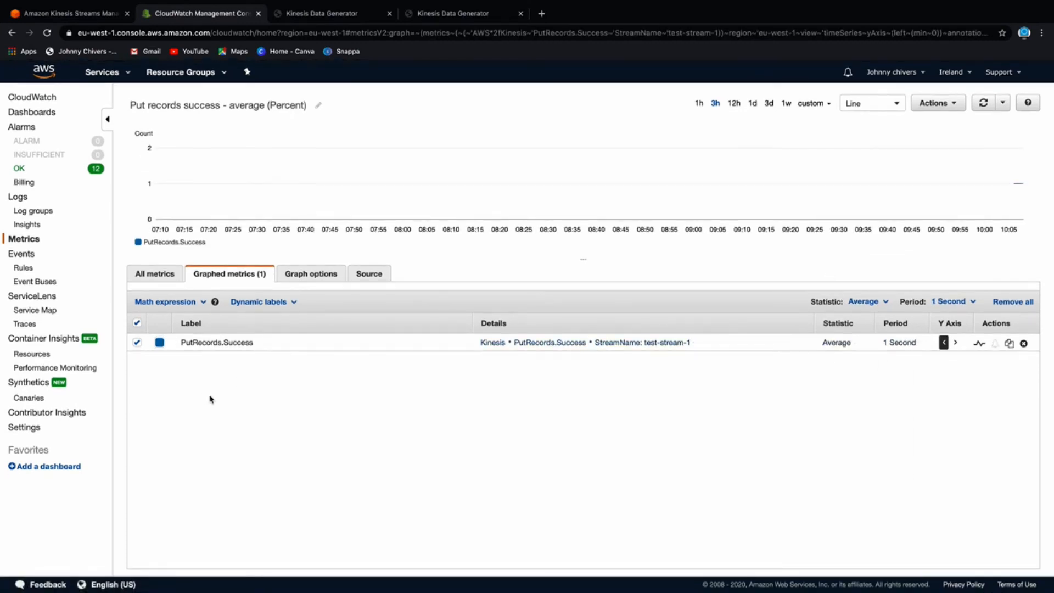
left_click(841, 345)
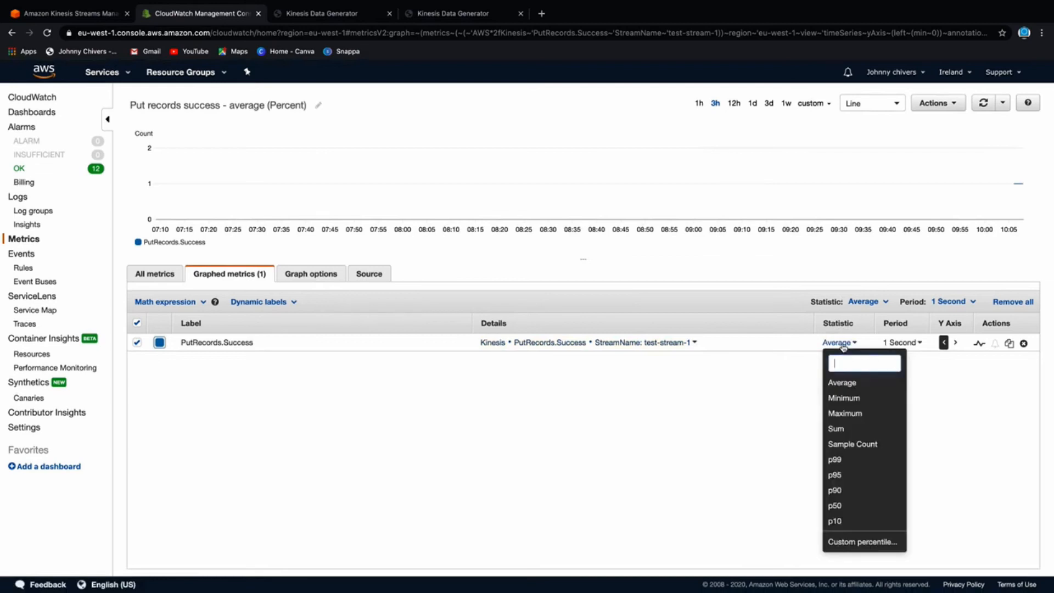
left_click(854, 384)
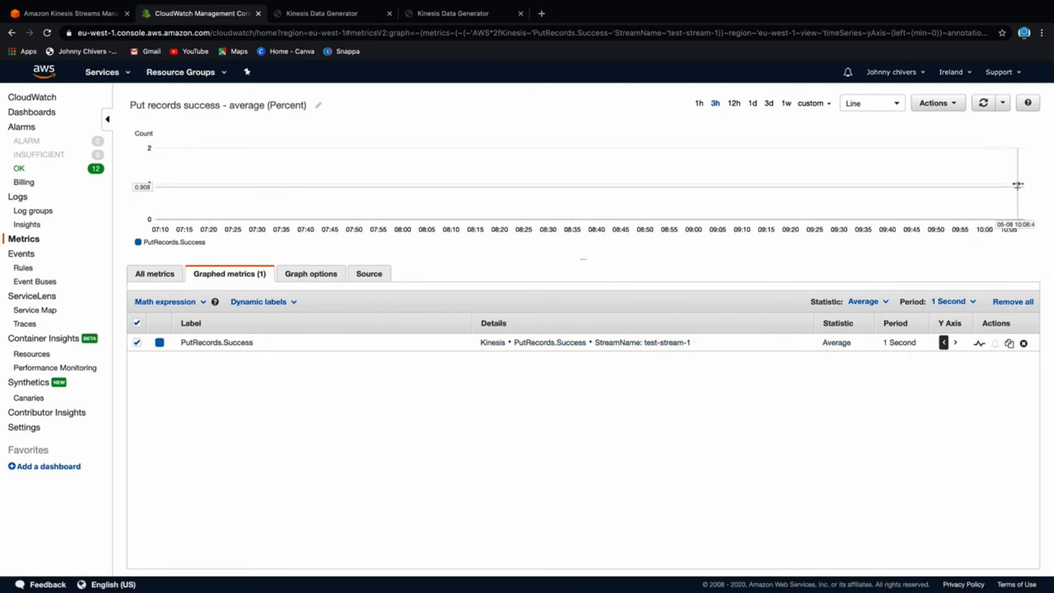
mouse_move(1017, 185)
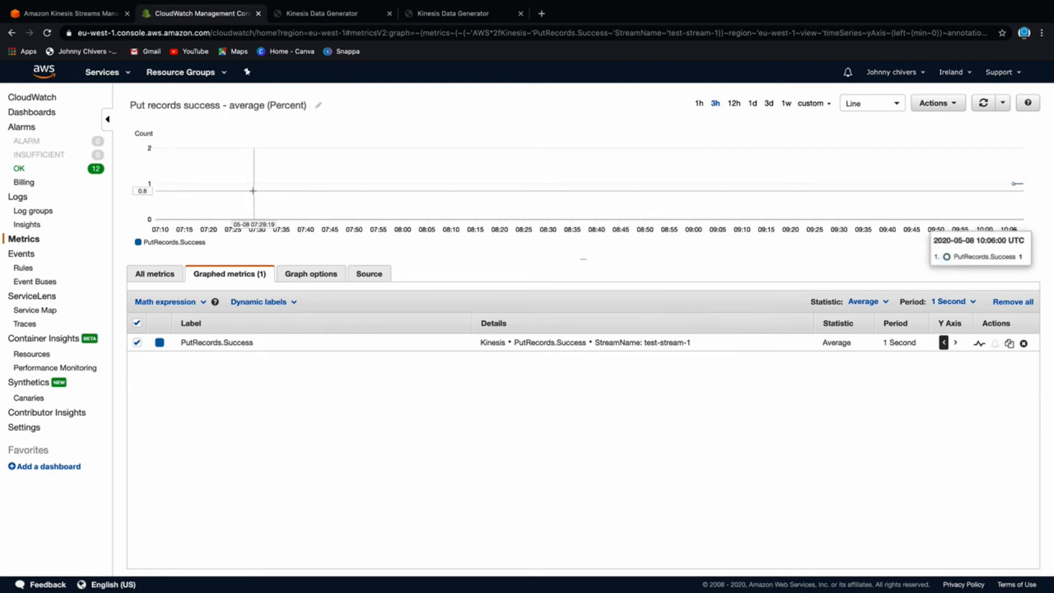
Refresh the PutRecords.Success graph, narrow its time range to 1h and inspect the individual data points
left_click(980, 108)
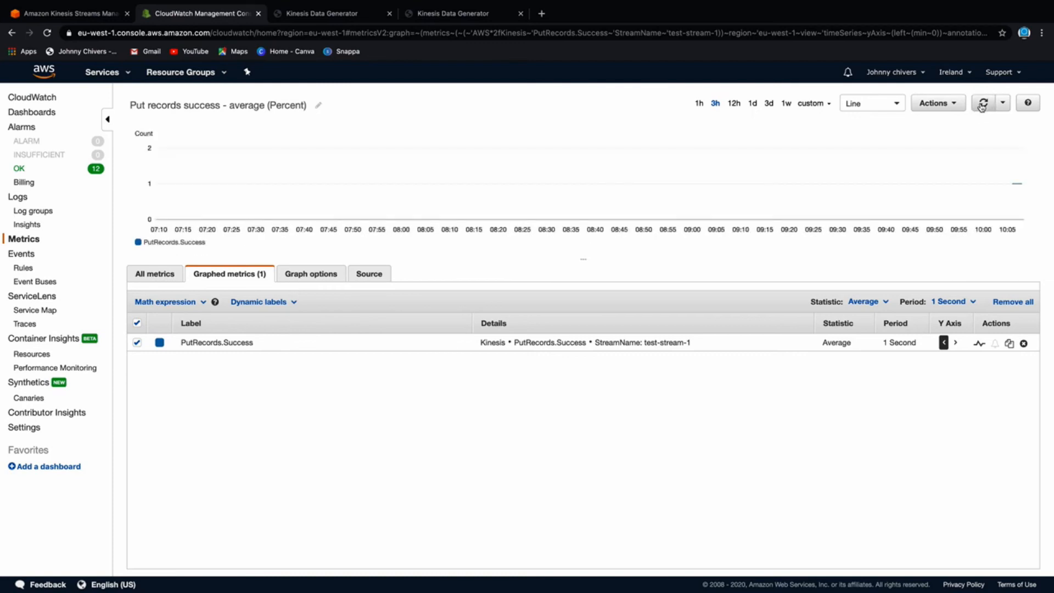
left_click(981, 107)
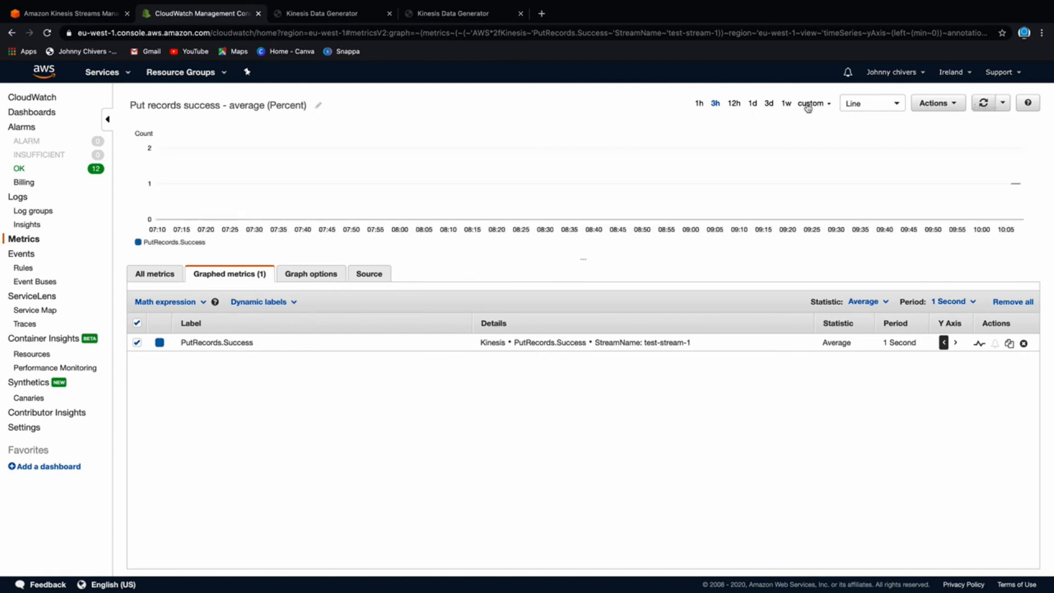
left_click(700, 104)
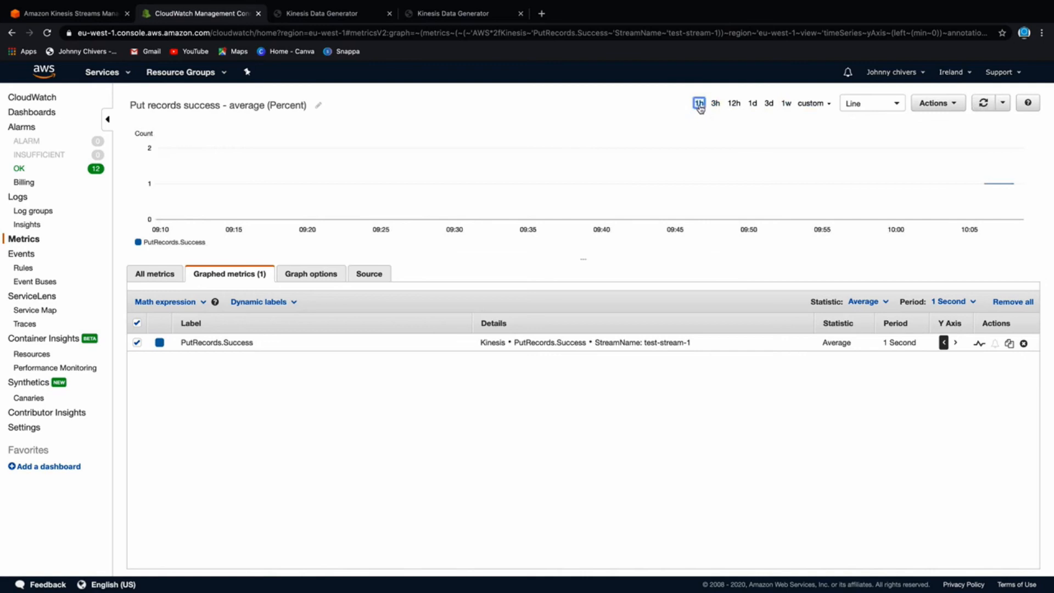
left_click(937, 103)
left_click(975, 104)
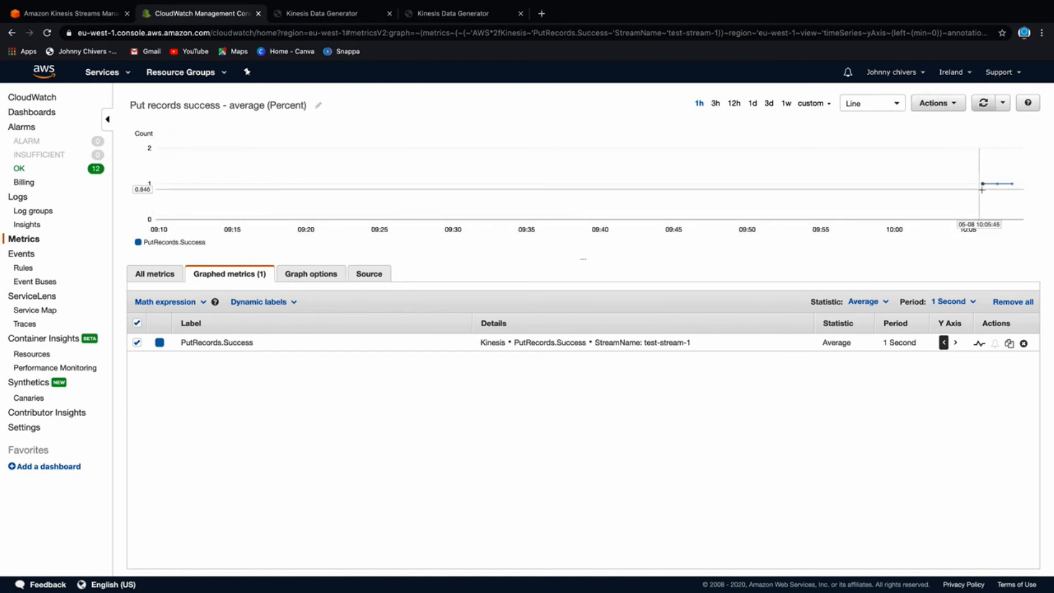
mouse_move(1011, 185)
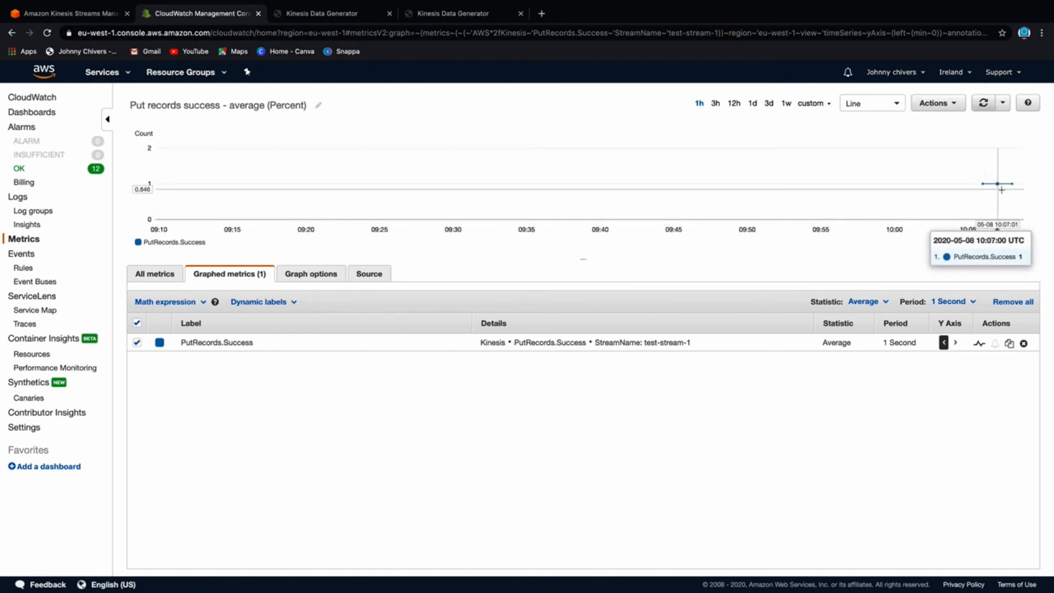
Leave the CloudWatch metric view and stop sending records to test-stream-1 in the Kinesis Data Generator
left_click(12, 33)
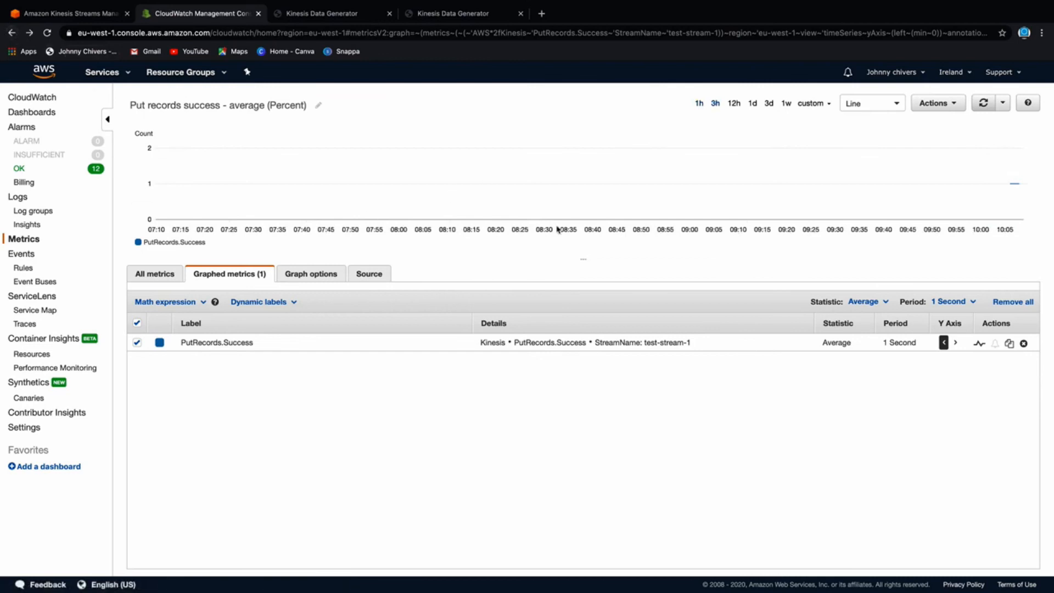
left_click(66, 14)
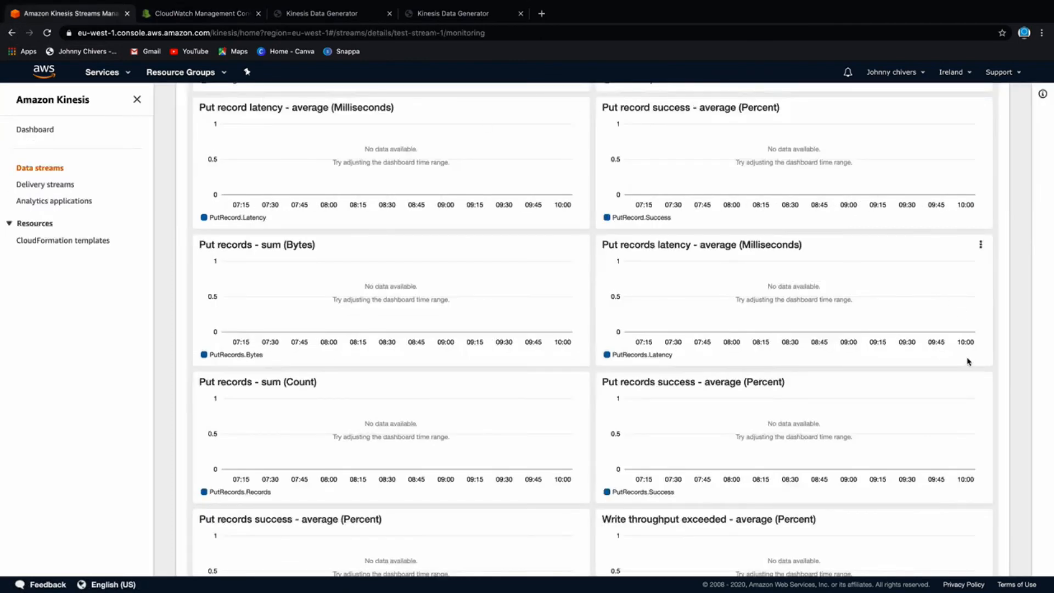
scroll(818, 349, "up", 1)
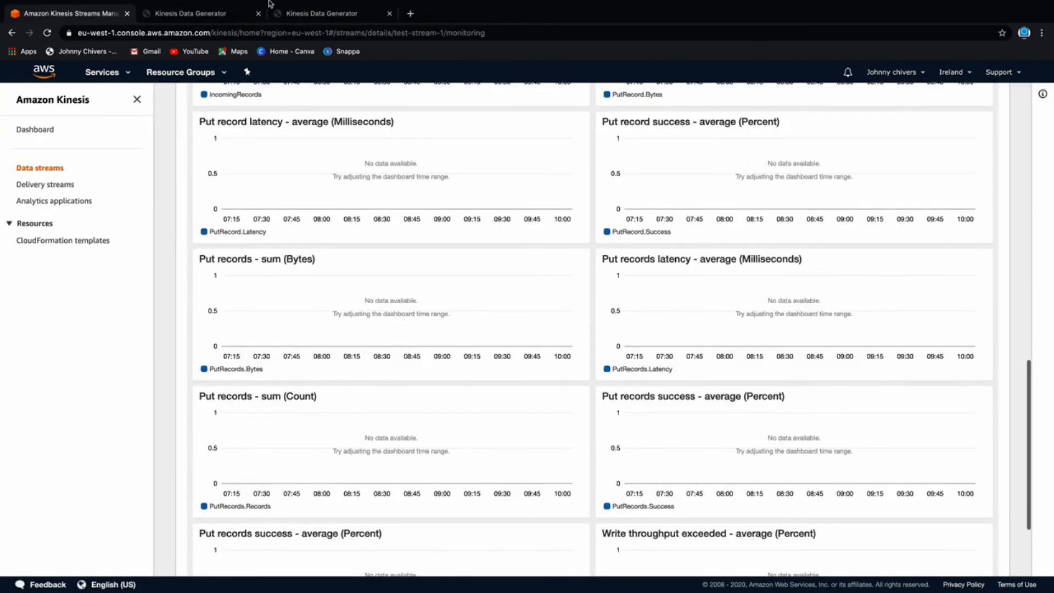
left_click(308, 13)
left_click(617, 167)
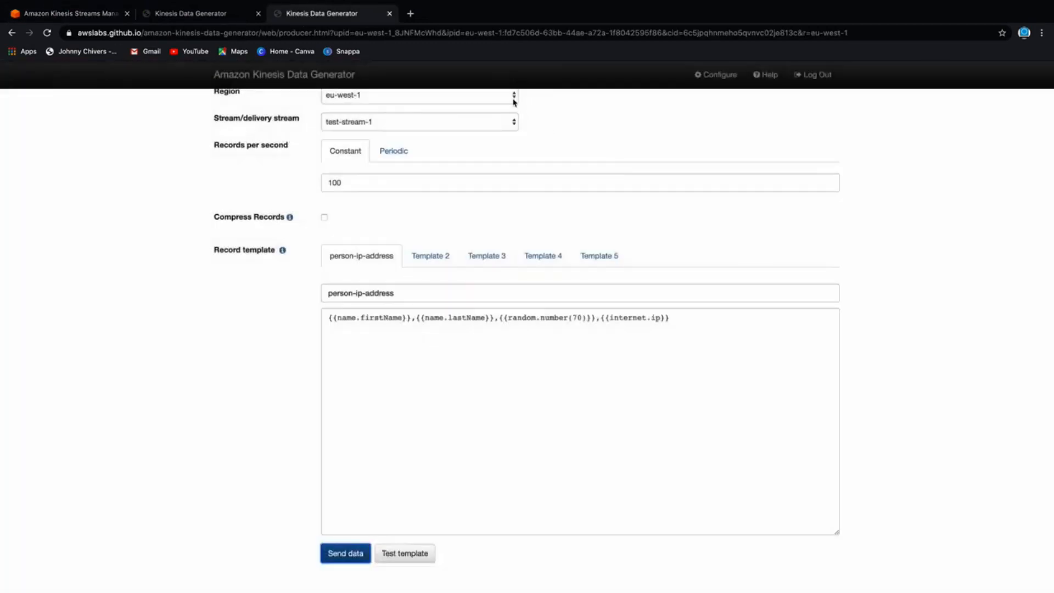
Switch back to the Kinesis console and return to the stream details of test-stream-1
left_click(179, 16)
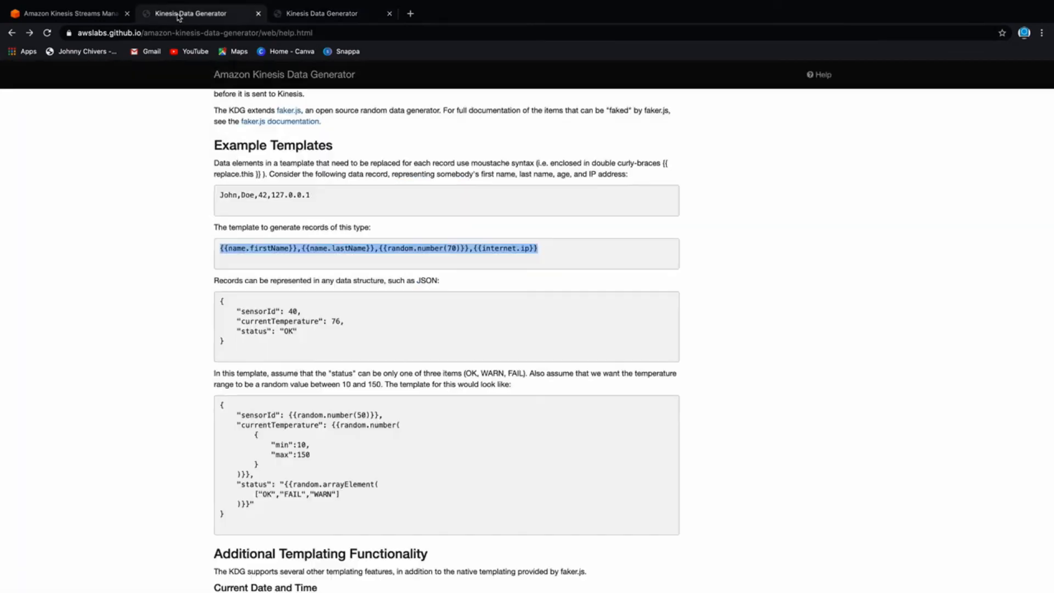
left_click(87, 16)
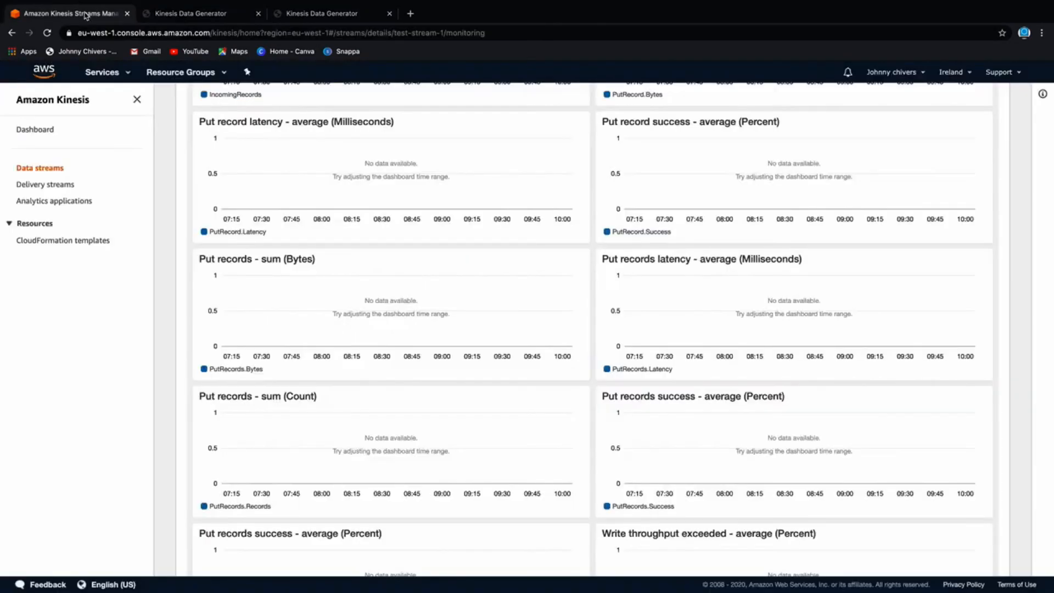
scroll(791, 276, "up", 15)
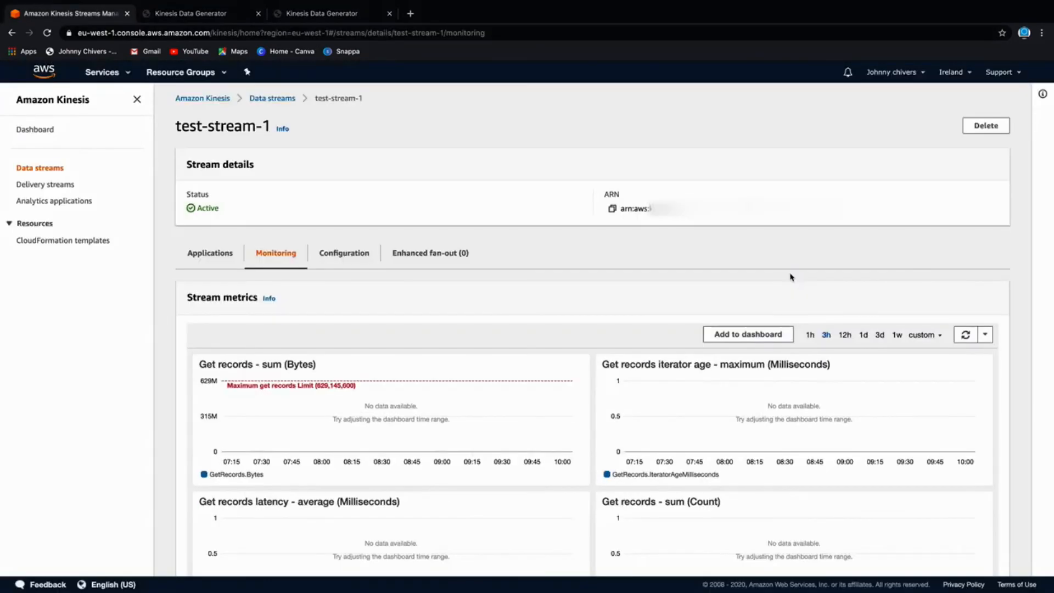